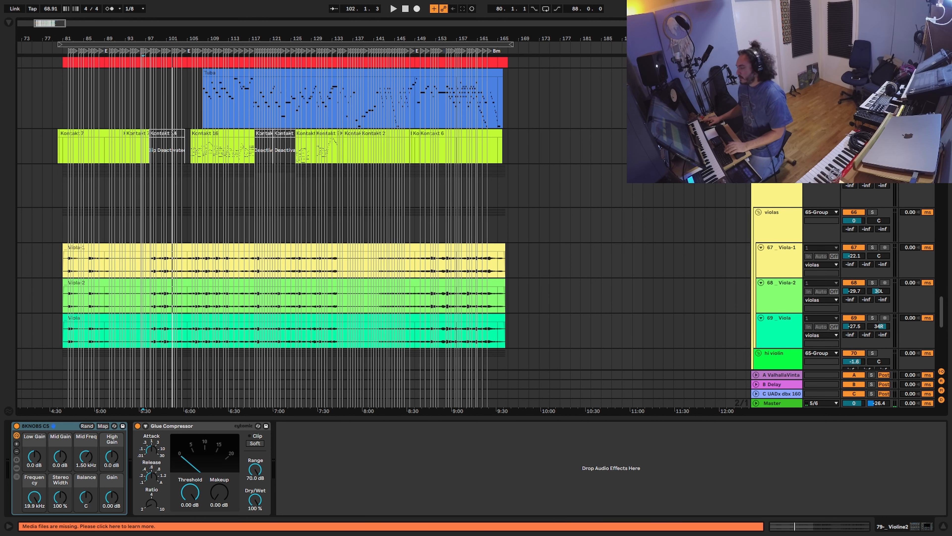
Step: Start playback and scroll down to the Violine2 tracks 76–79 and their GROUP track
key(space)
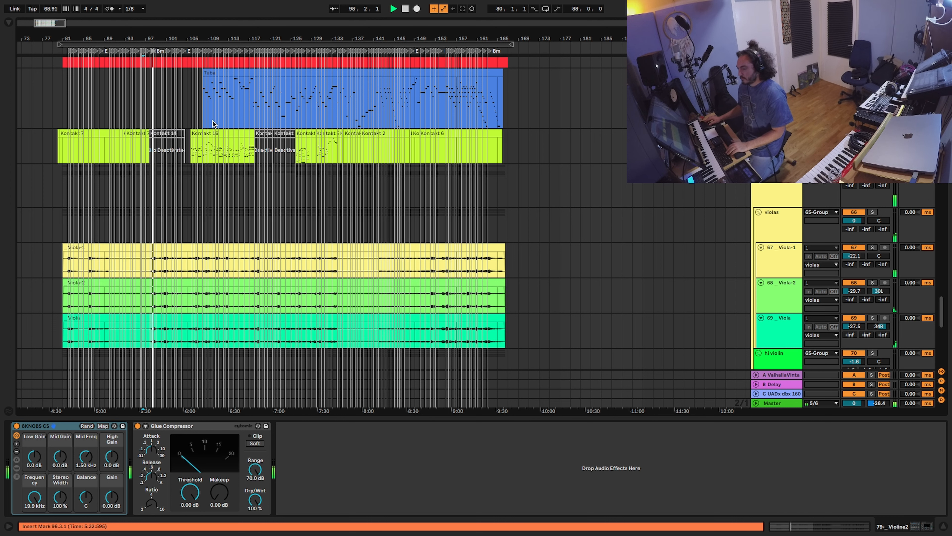
scroll(283, 231, down, 10)
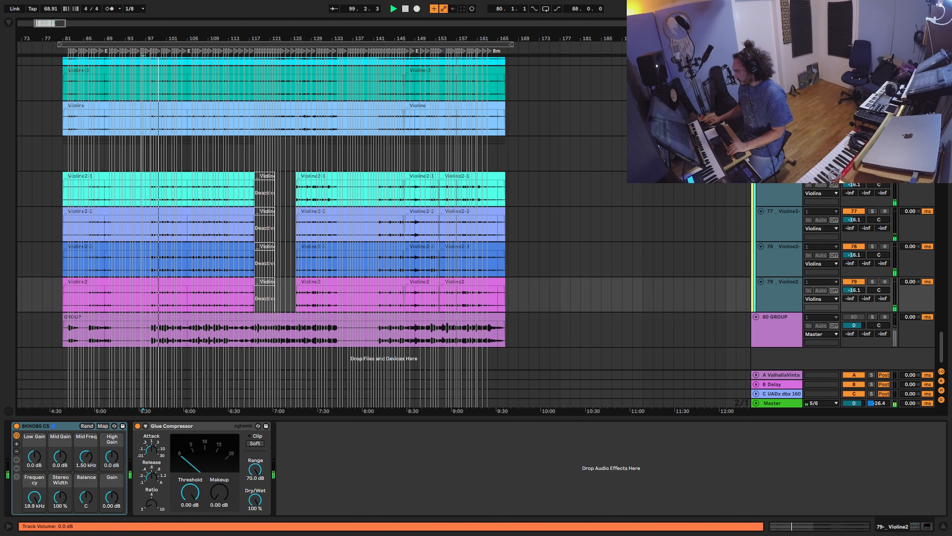
mouse_move(854, 185)
mouse_down()
mouse_move(854, 174)
mouse_move(854, 184)
mouse_up()
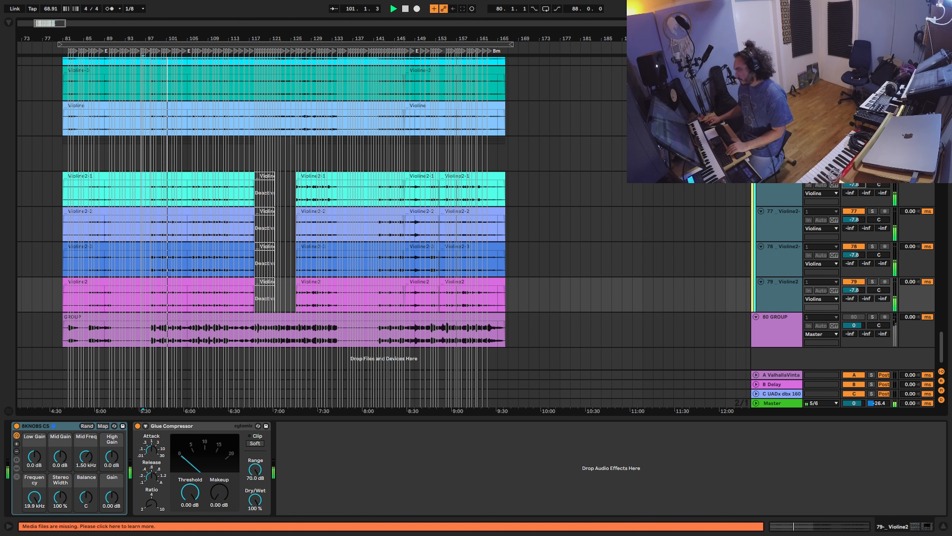
key(super+z)
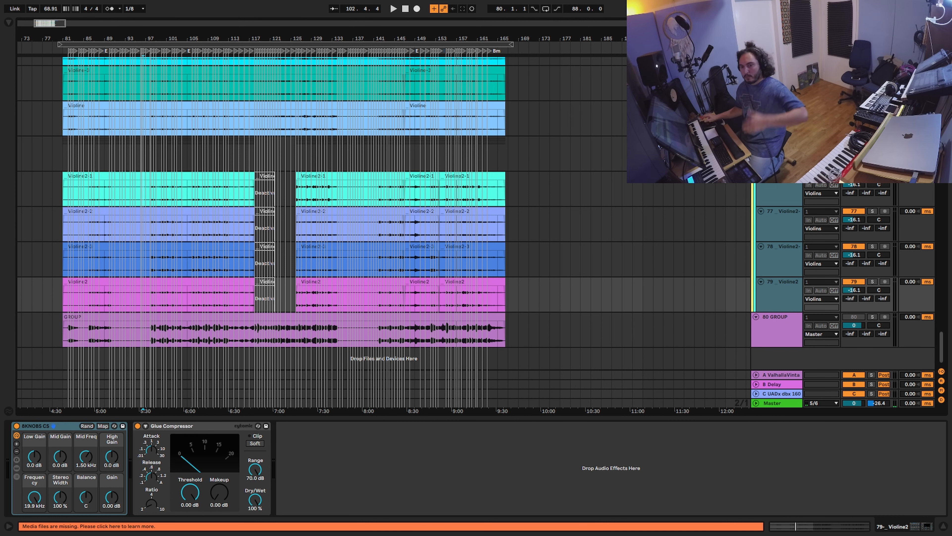
scroll(846, 250, up, 8)
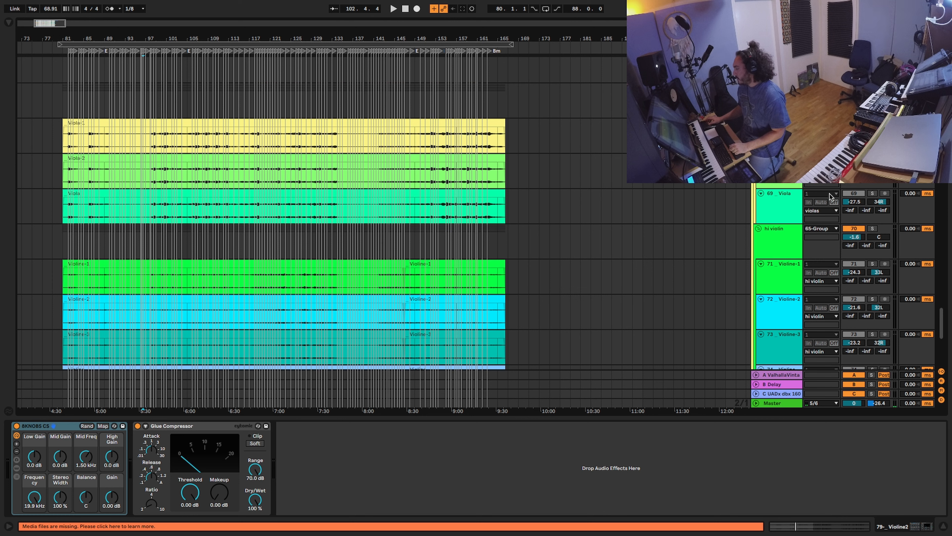
scroll(830, 194, down, 1)
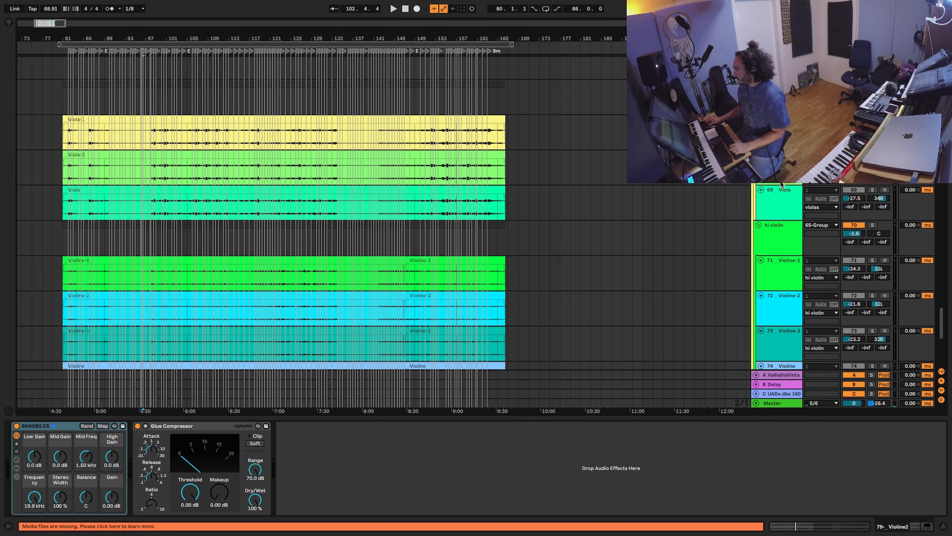
scroll(782, 185, down, 2)
scroll(783, 255, down, 5)
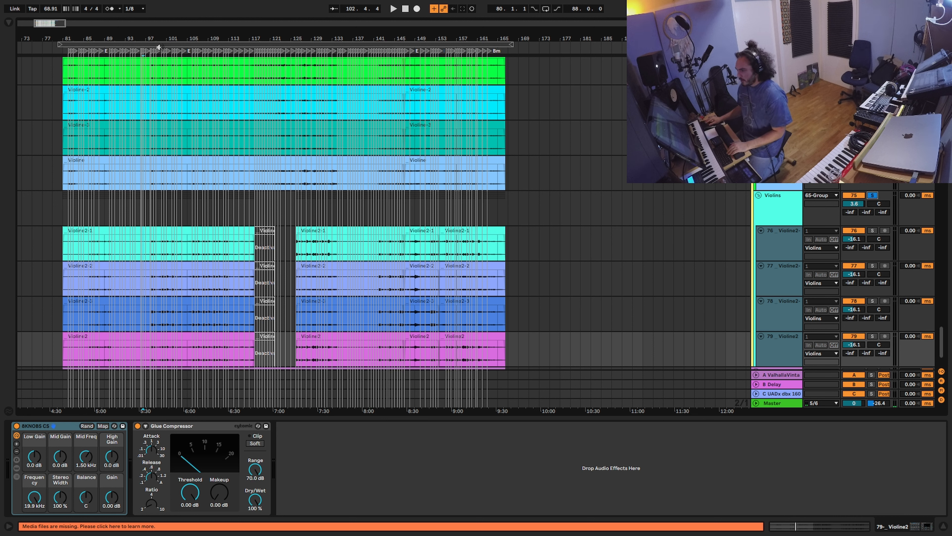
Step: Set the insert mark at bar 98, select Violine2-1 and play the violins from there
click(153, 53)
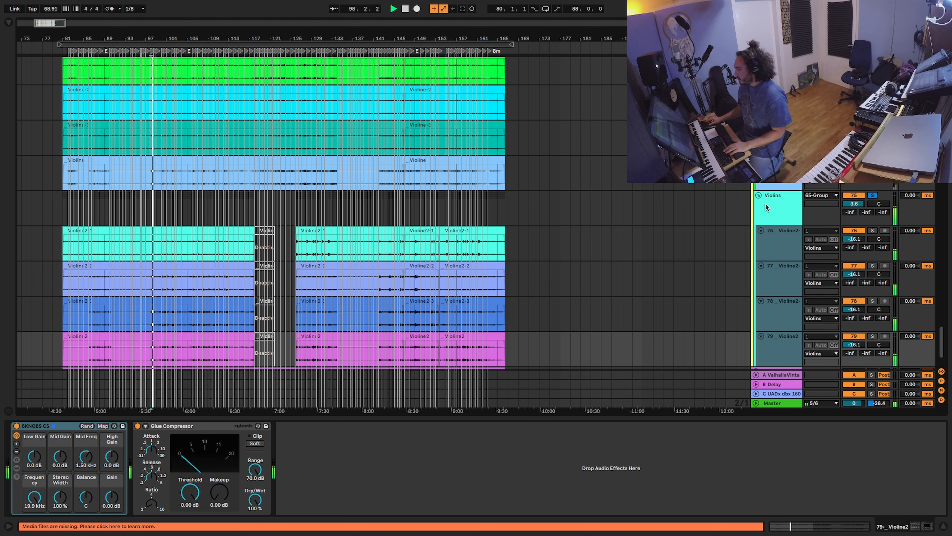
click(783, 210)
click(781, 247)
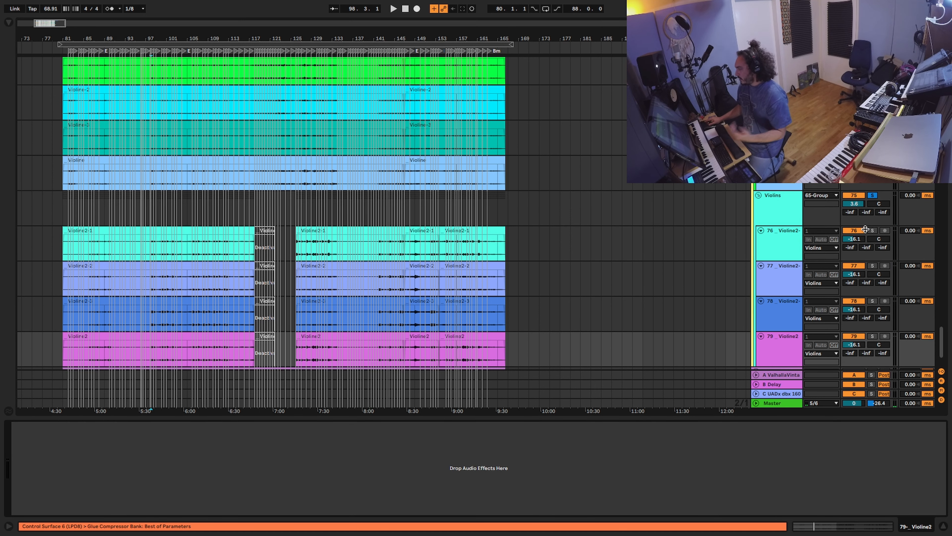
key(space)
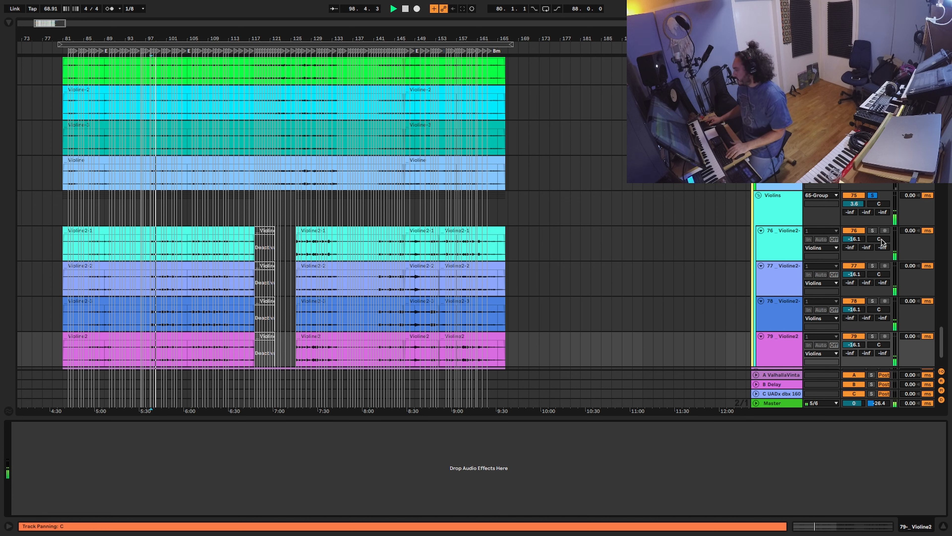
Step: Pan Violine2-1 right and Violine2-2 left, replay from bar 98, then stop and reselect Violine2-1
drag(885, 228, 885, 218)
drag(877, 274, 876, 280)
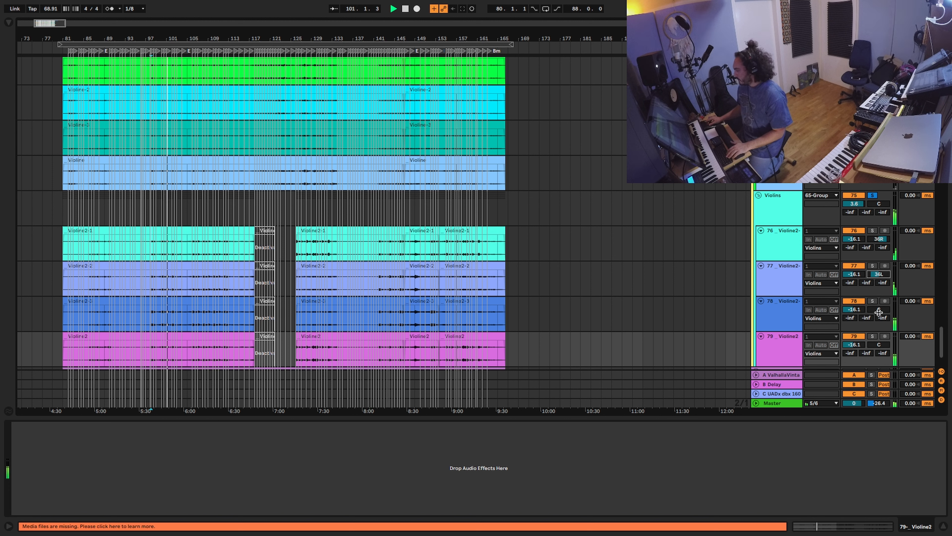
key(space)
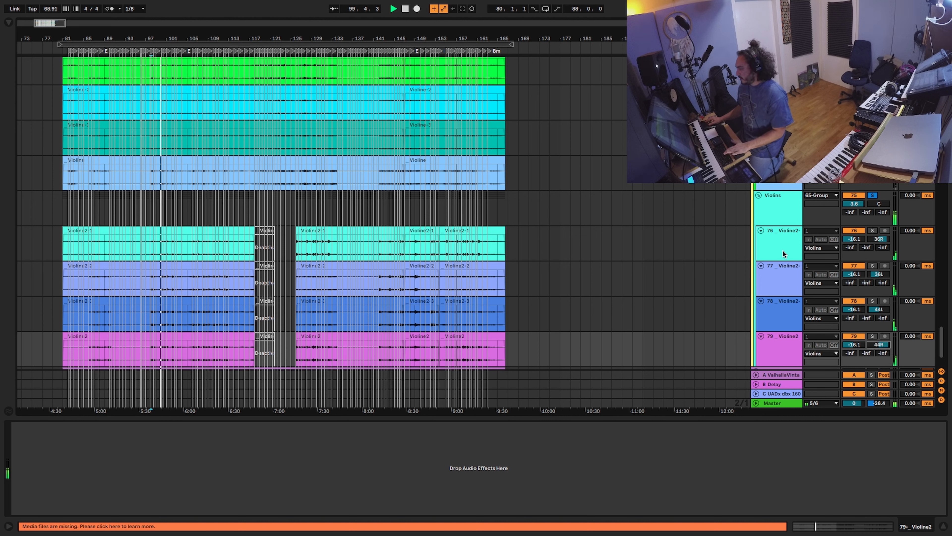
key(space)
click(782, 259)
click(780, 276)
click(773, 238)
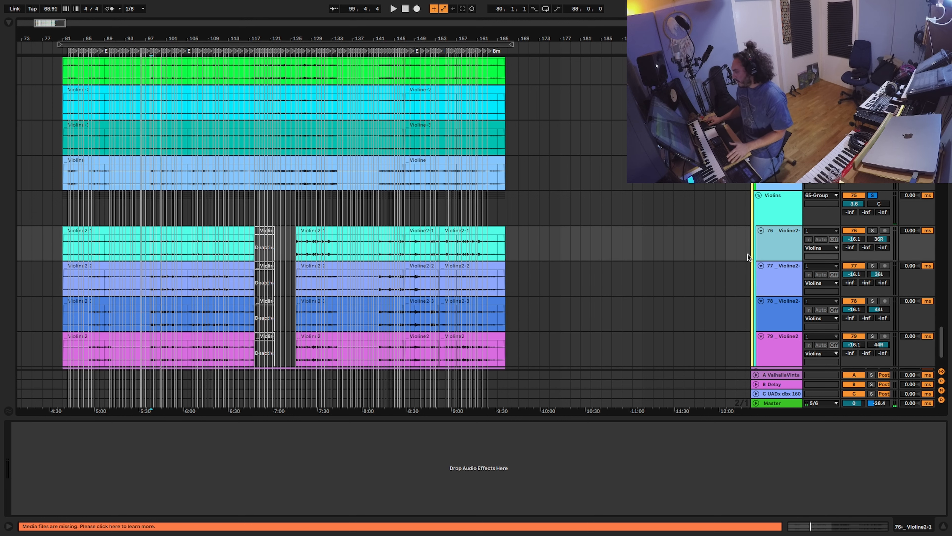
Step: Search the browser for 'fab' and load FabFilter Pro-Q 3 onto Violine2-1
key(super+f)
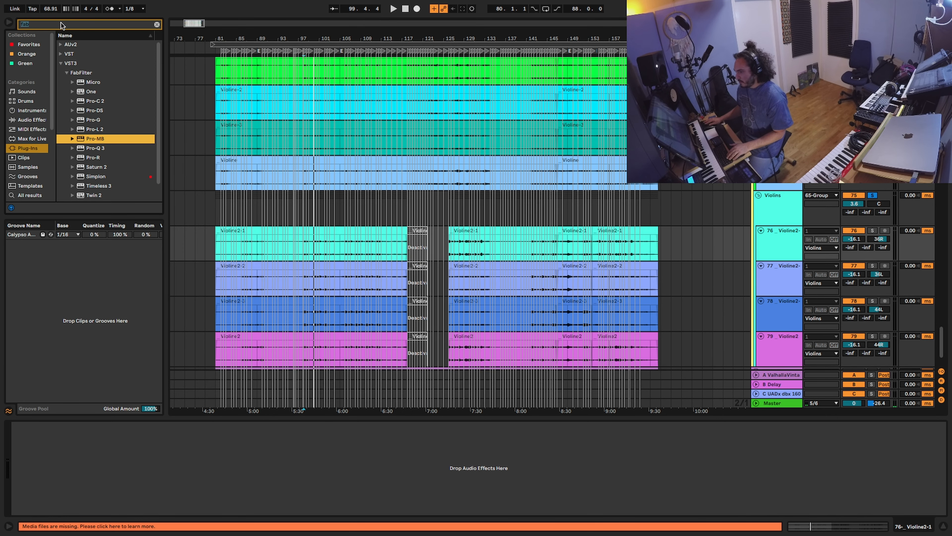
key(Down)
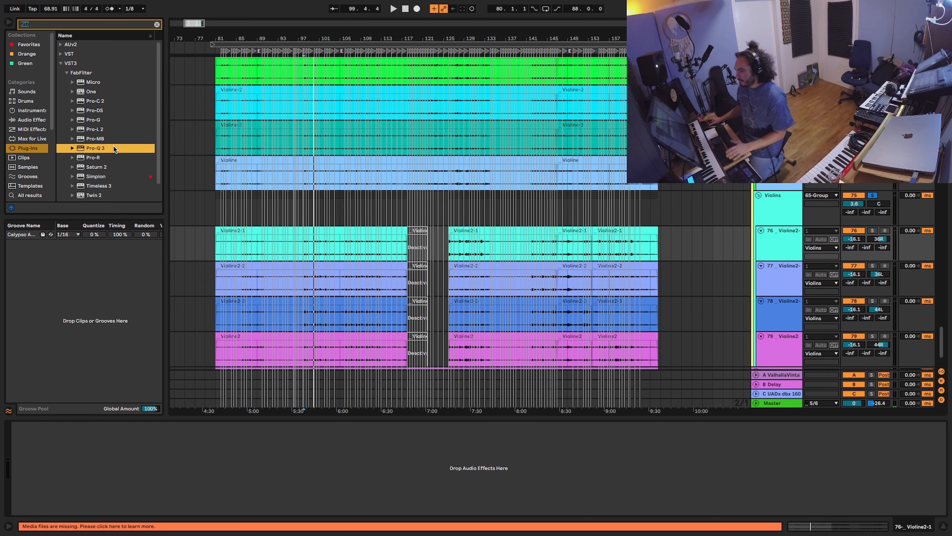
key(Return)
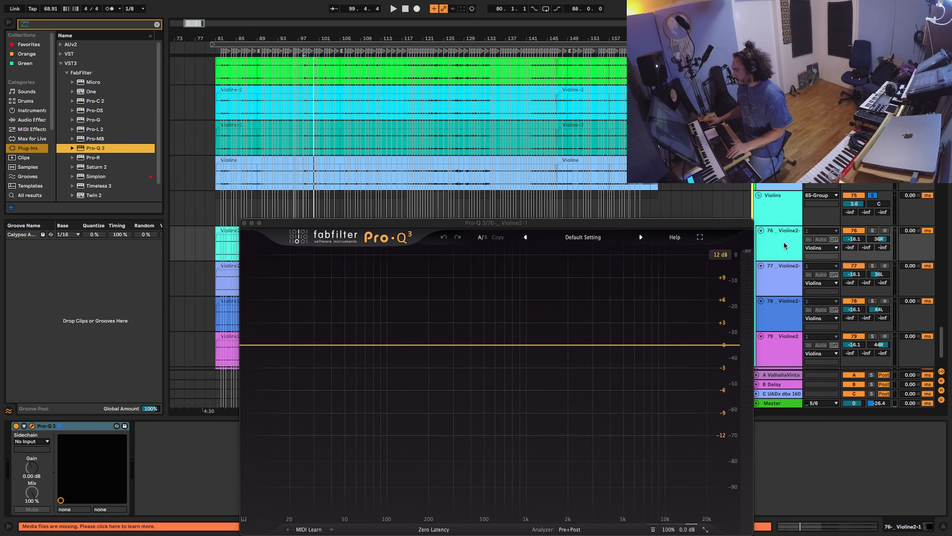
drag(717, 226, 633, 165)
Step: Add a bell band cutting 2.51 dB at 519.90 Hz while the track plays
key(space)
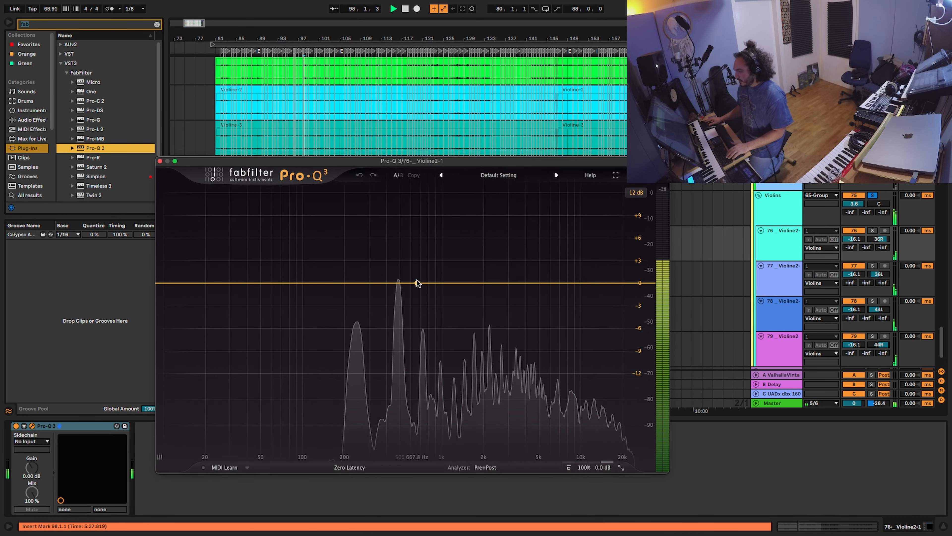
drag(326, 282, 504, 278)
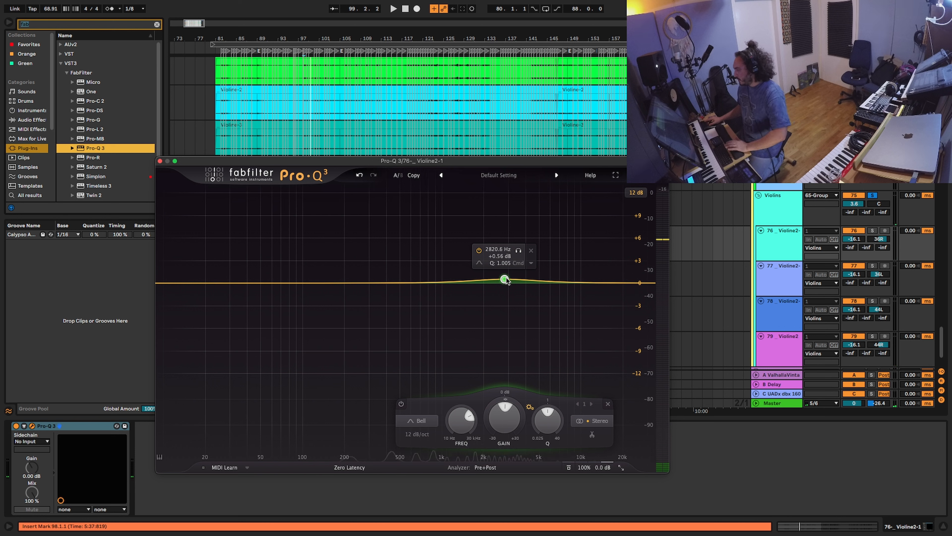
key(space)
drag(506, 279, 402, 302)
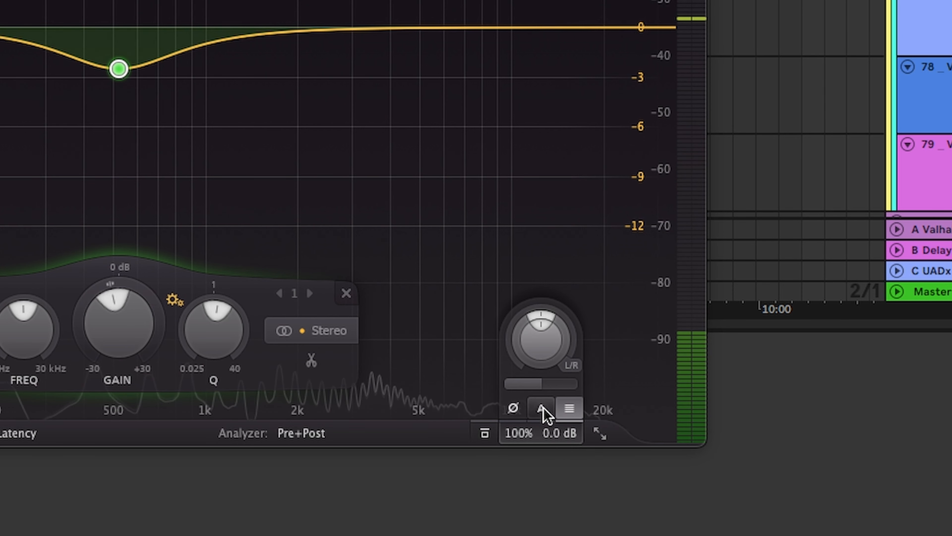
click(596, 456)
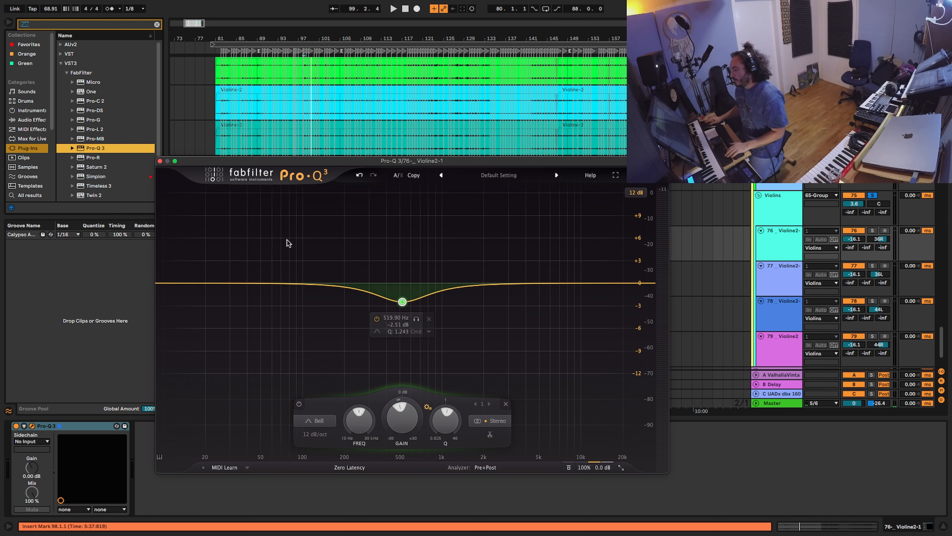
Step: Add a narrow 1.44 dB cut near 2019.7 Hz, stop playback and select Violine2-2
key(space)
mouse_move(471, 285)
mouse_down()
mouse_move(555, 209)
mouse_move(448, 152)
mouse_move(499, 228)
mouse_move(489, 219)
mouse_move(470, 283)
mouse_move(485, 296)
mouse_up()
scroll(486, 296, up, 5)
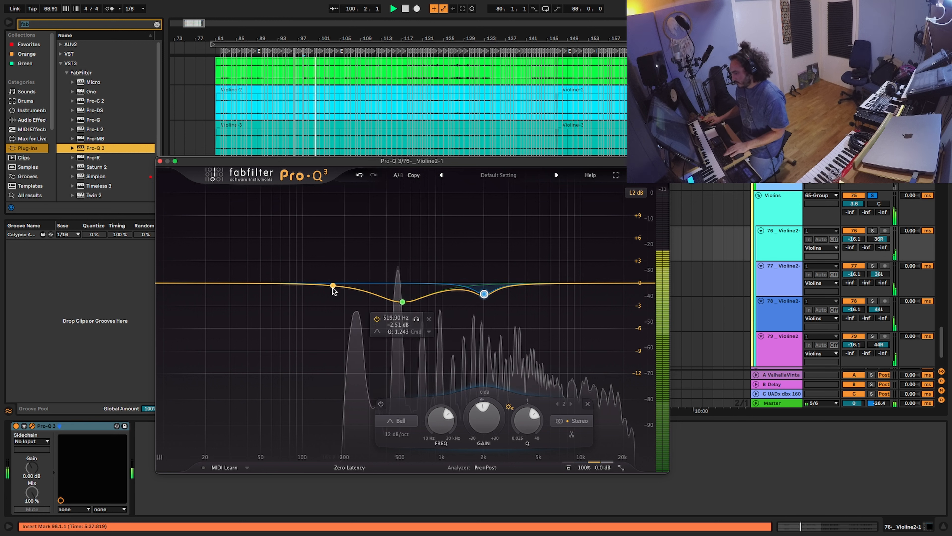
key(space)
click(720, 289)
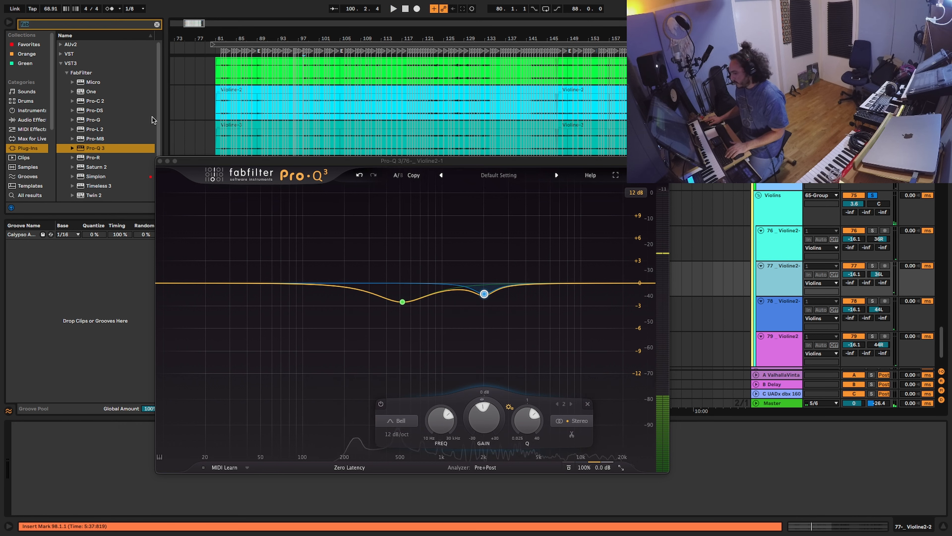
Step: Load Pro-Q 3 on Violine2-2 with a low-mid dip and a narrow 3.39 dB cut at 1760.2 Hz
drag(93, 151, 222, 213)
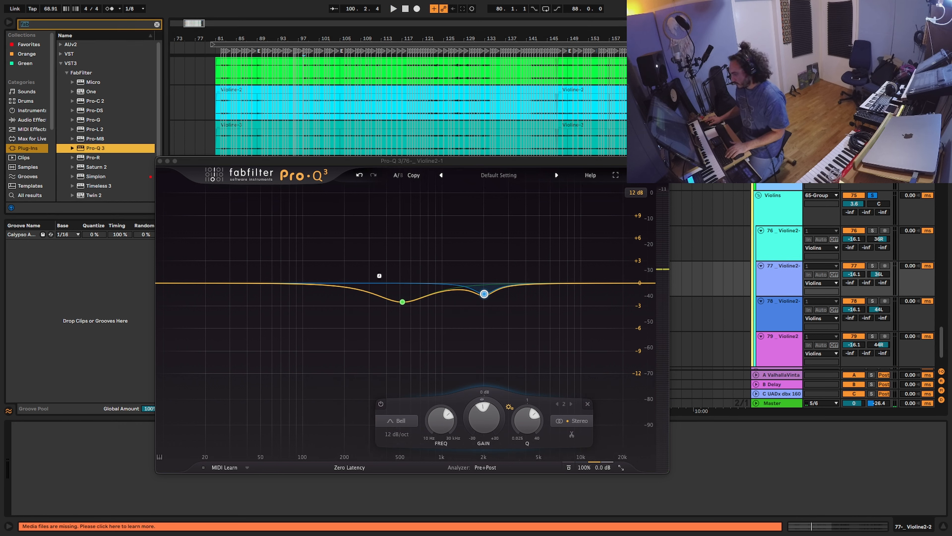
key(space)
drag(379, 289, 419, 317)
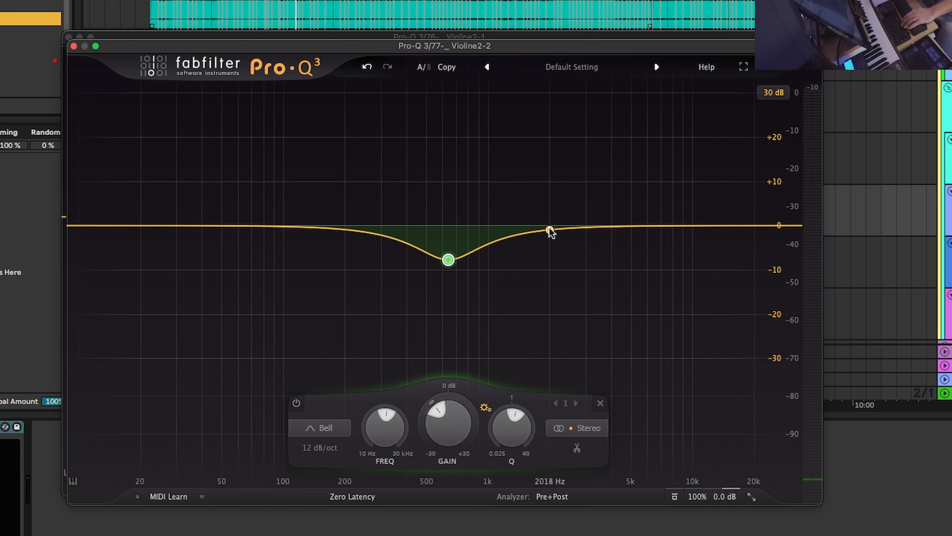
key(space)
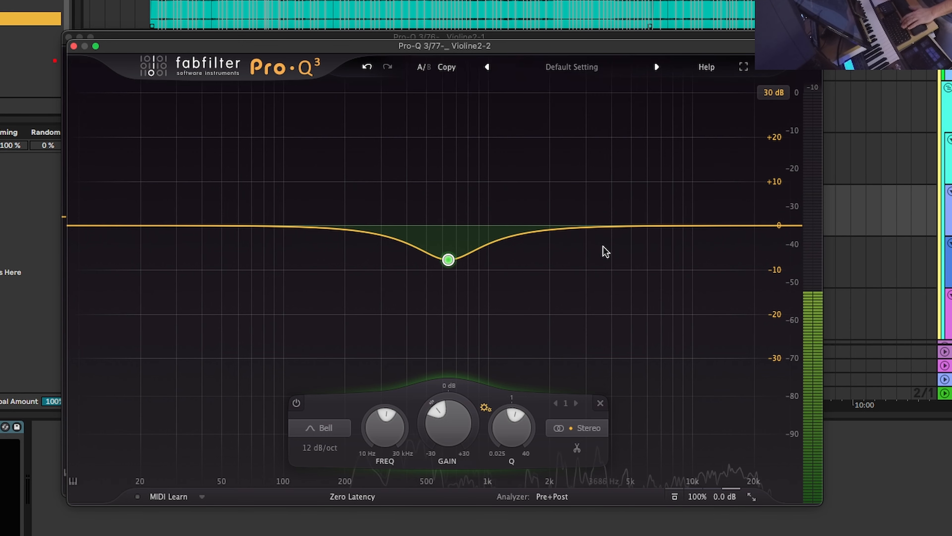
drag(557, 227, 542, 250)
scroll(542, 251, up, 6)
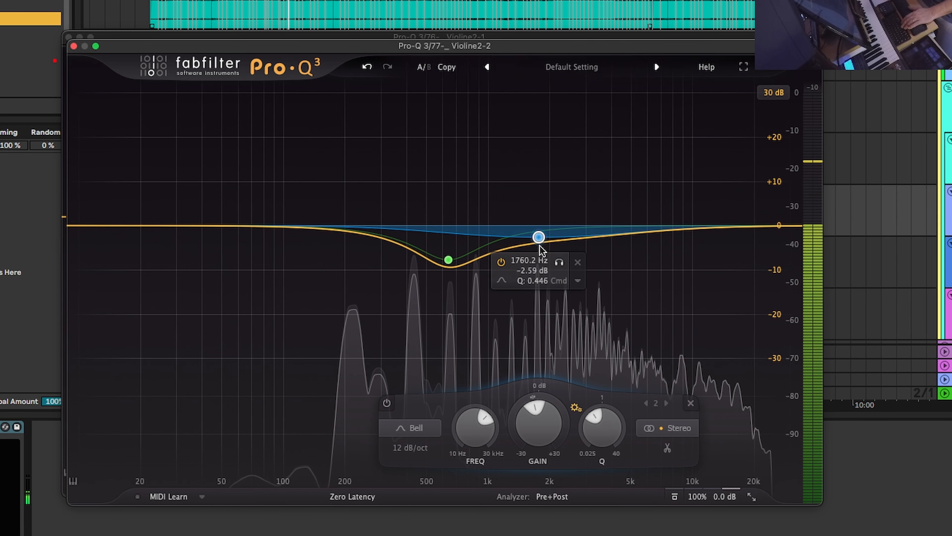
key(space)
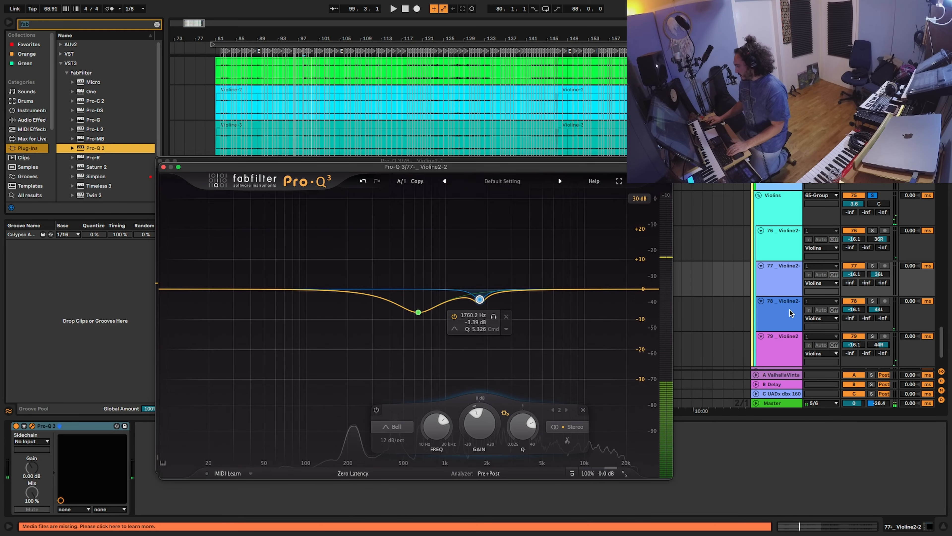
Step: Solo Violine2-3, load Pro-Q 3 onto it and play the soloed track
click(790, 313)
click(872, 302)
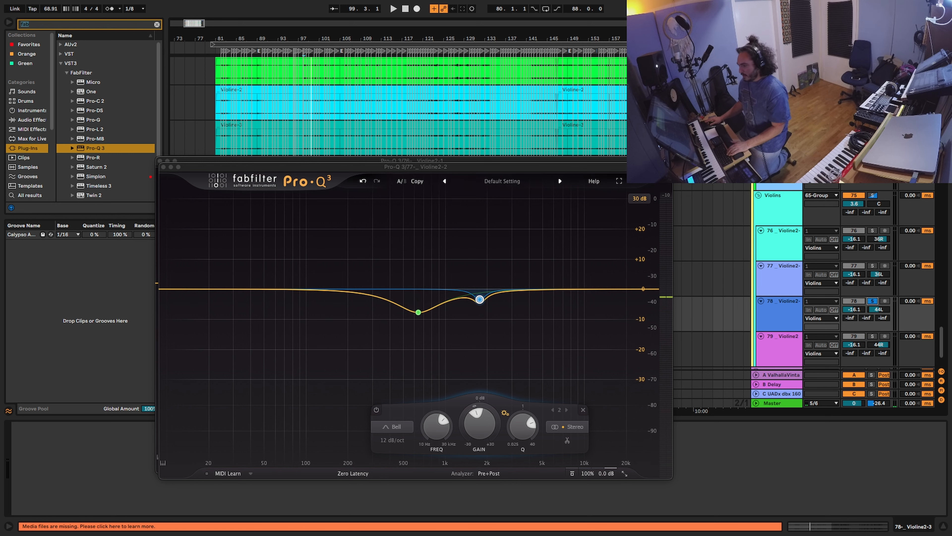
double_click(104, 148)
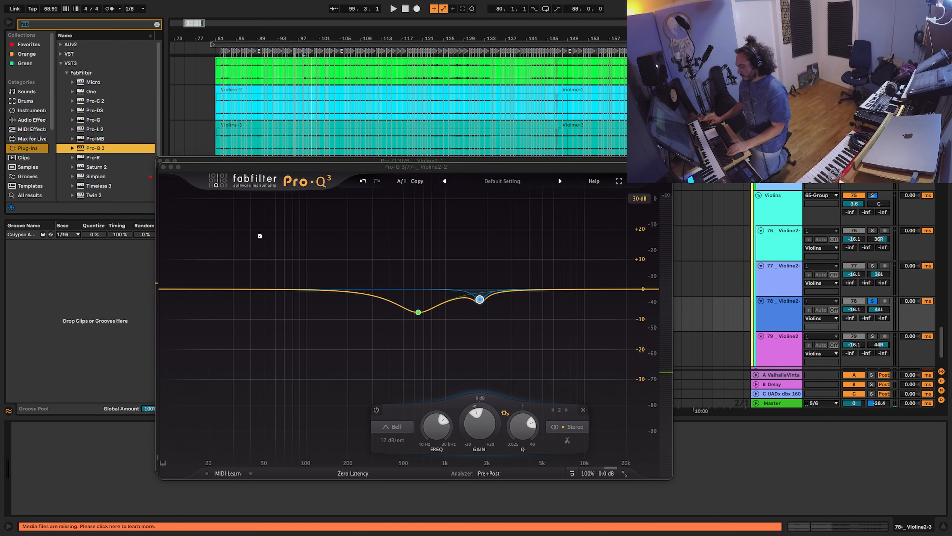
key(space)
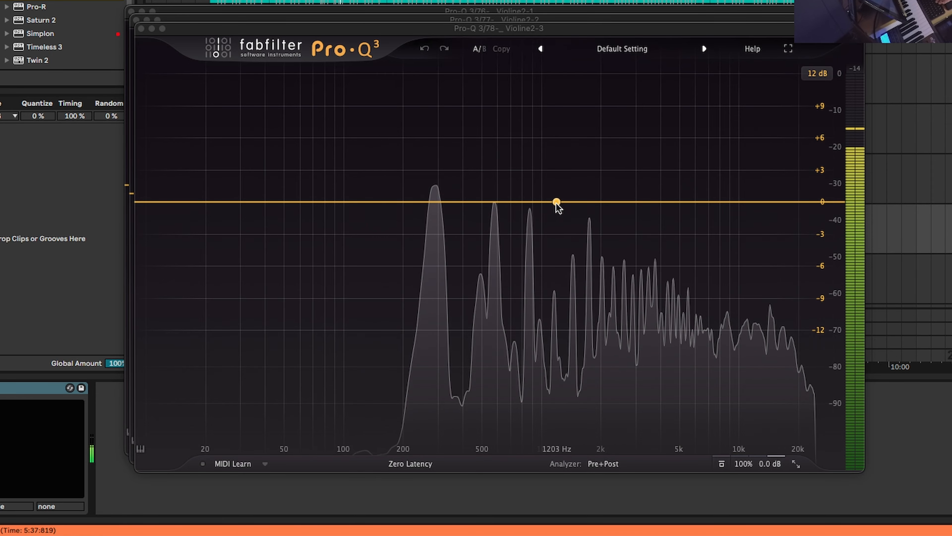
Step: Cut Violine2-3 by 7.80 dB at 991.85 Hz and add a narrow notch at 3730 Hz
drag(557, 203, 541, 240)
scroll(540, 141, up, 4)
drag(637, 212, 654, 234)
scroll(659, 146, up, 12)
scroll(661, 152, down, 2)
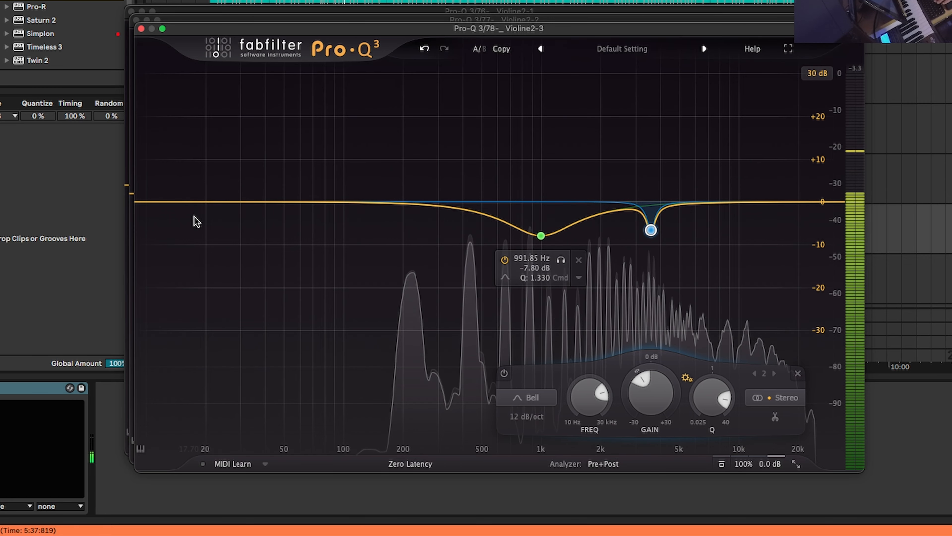
click(172, 204)
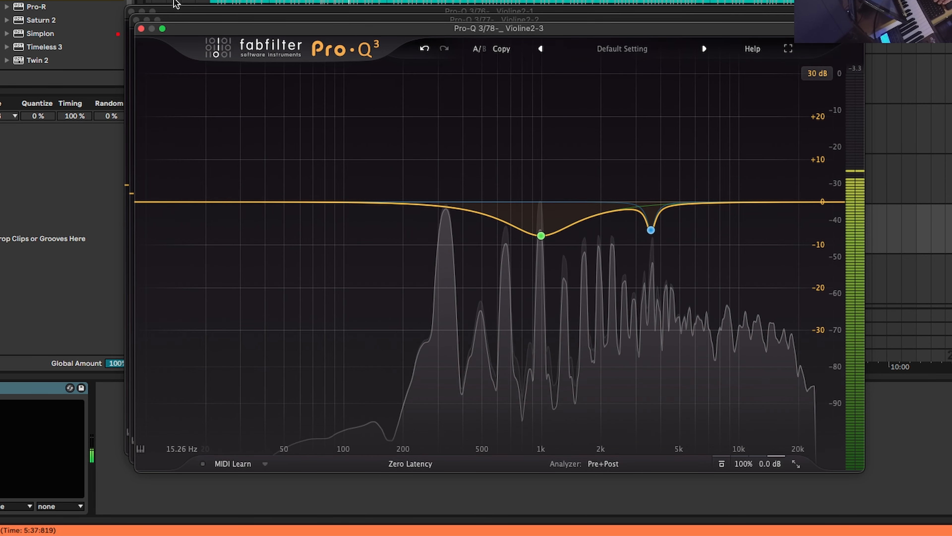
Step: Close Violine2-3's equalizer and open the Pro-Q 3 on the Violine2 track
click(141, 29)
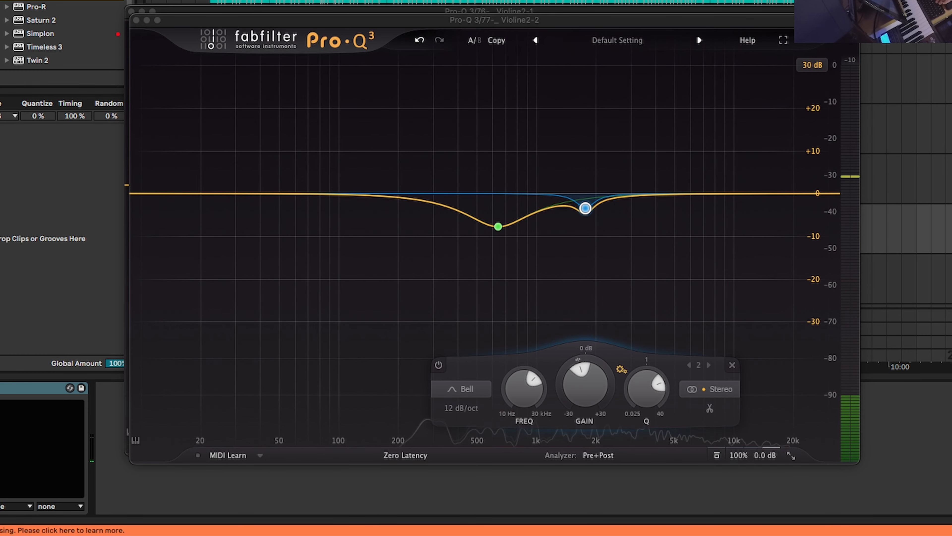
key(Down)
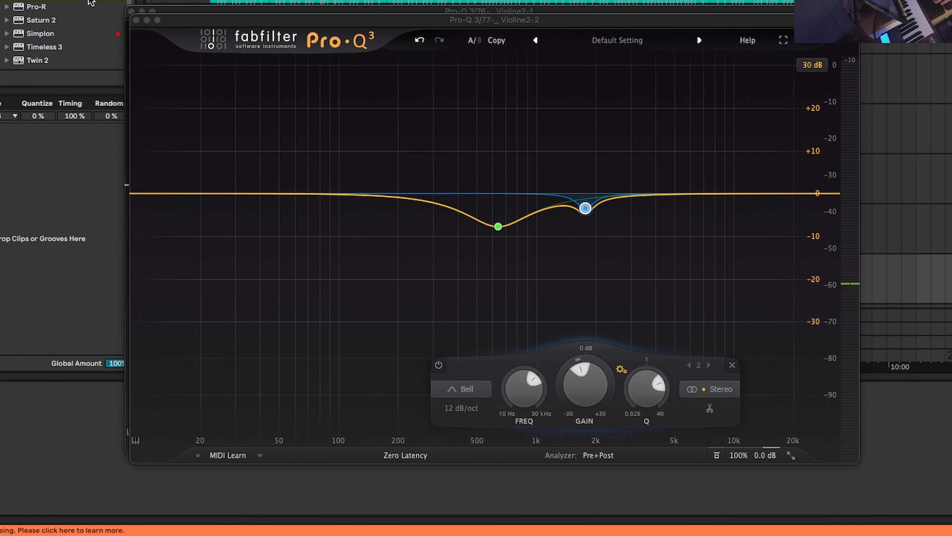
key(Down)
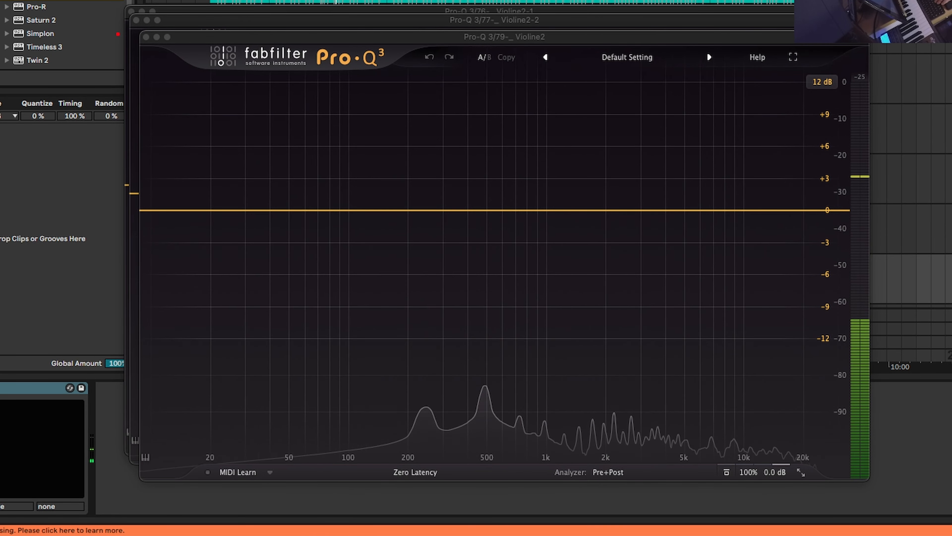
Step: Add three cuts on Violine2: −3.35 dB at 281.60 Hz, one near 860 Hz, and a notch near 2.7 kHz
drag(552, 211, 539, 259)
drag(308, 135, 438, 247)
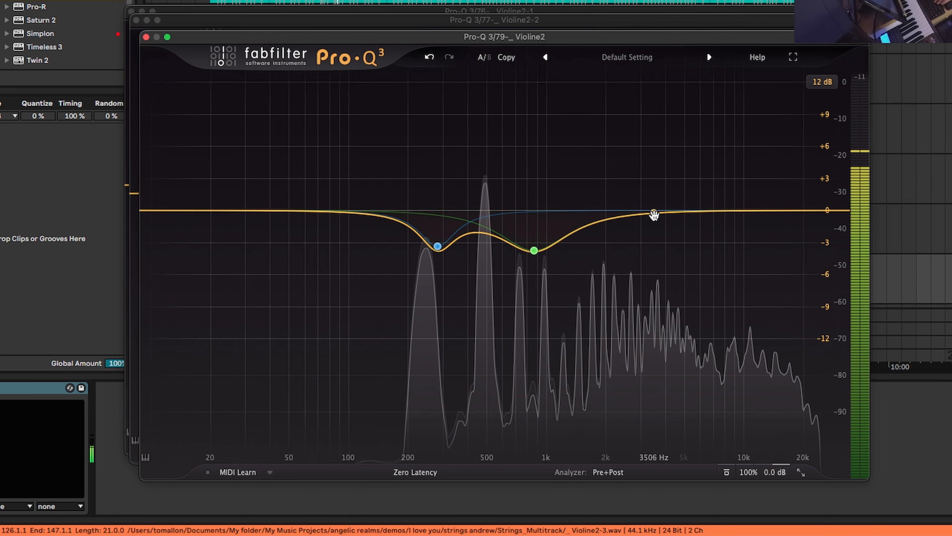
drag(654, 213, 620, 252)
scroll(676, 134, up, 10)
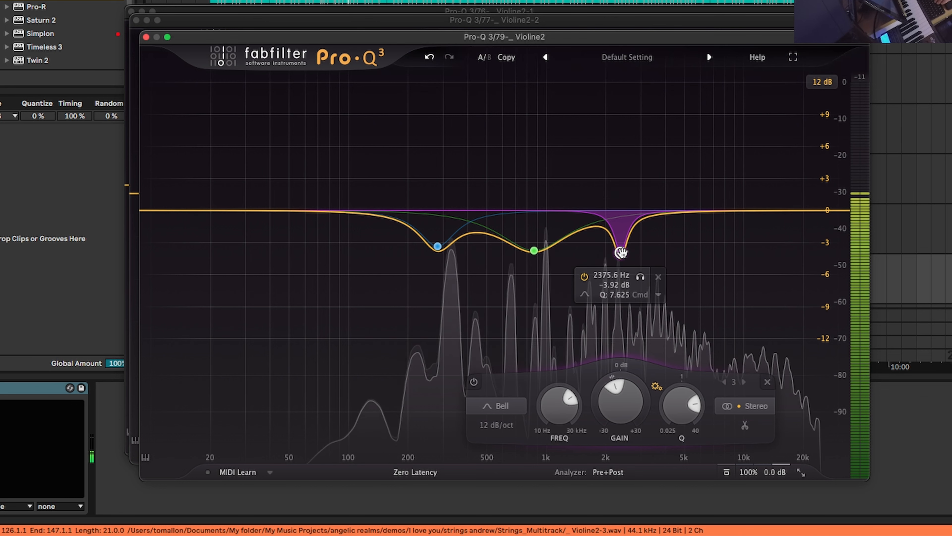
Step: Close both Pro-Q 3 windows, unsolo Violine2 and play the full string mix
click(146, 37)
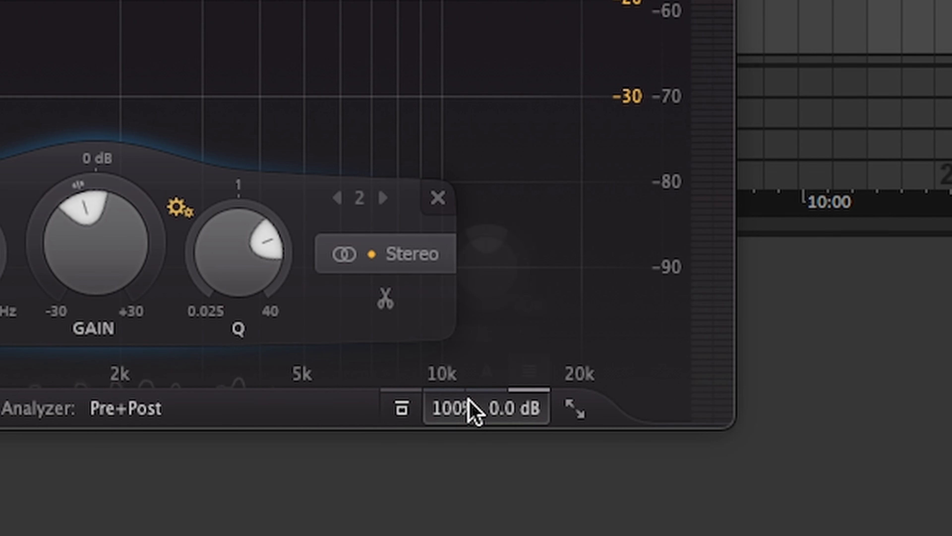
mouse_move(748, 454)
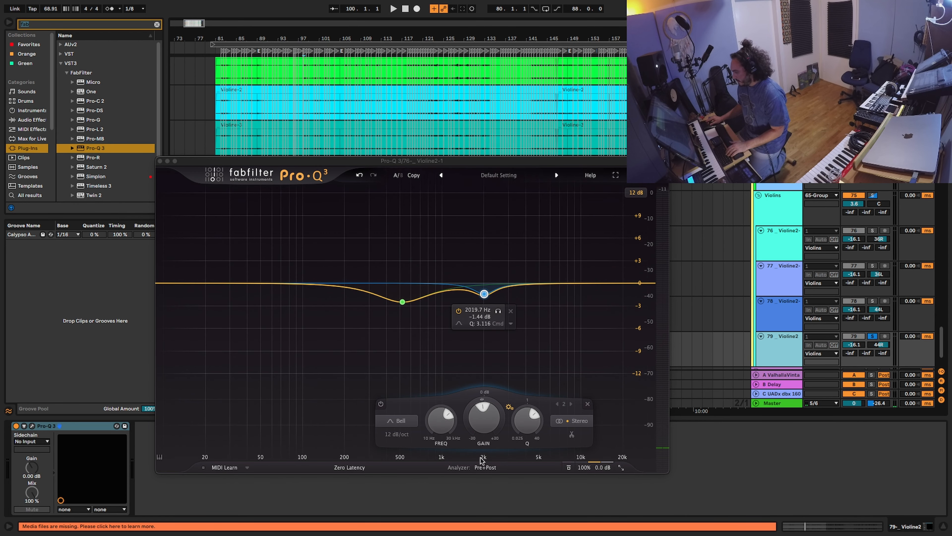
click(160, 161)
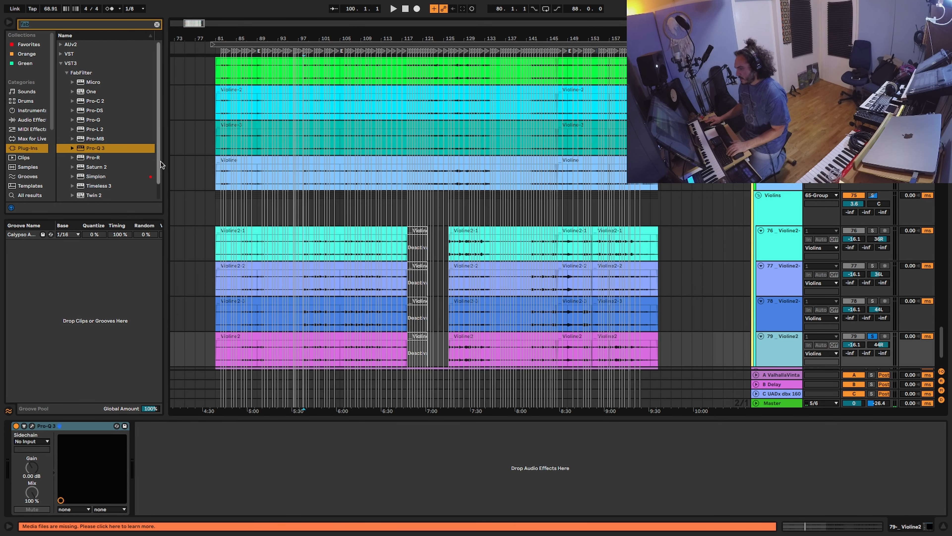
click(873, 195)
key(space)
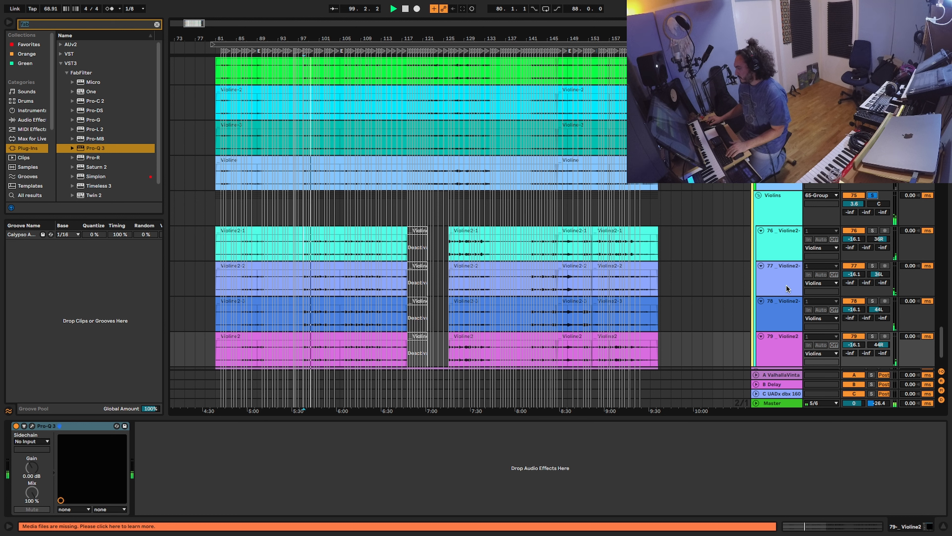
Step: Select Violine2-2, clear the browser search, switch to Plug-Ins and focus the search field
click(778, 283)
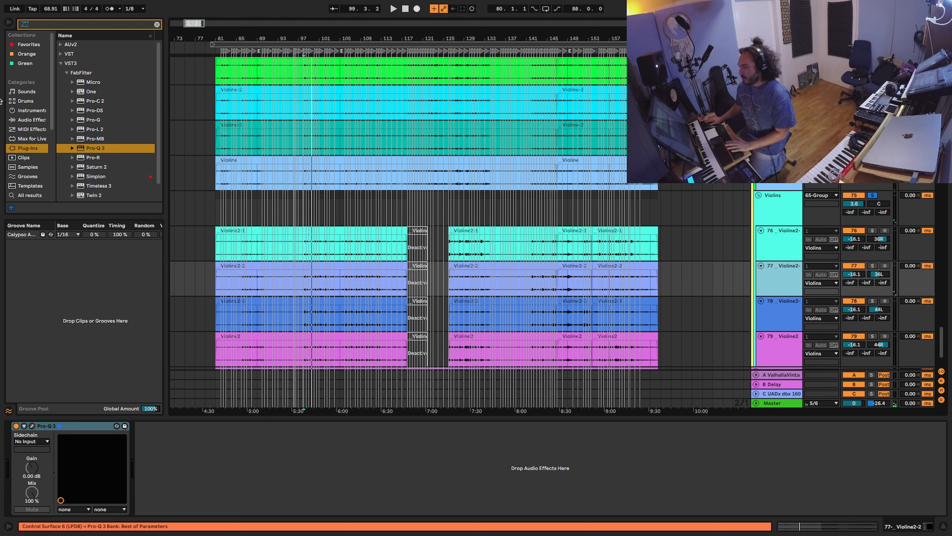
click(43, 121)
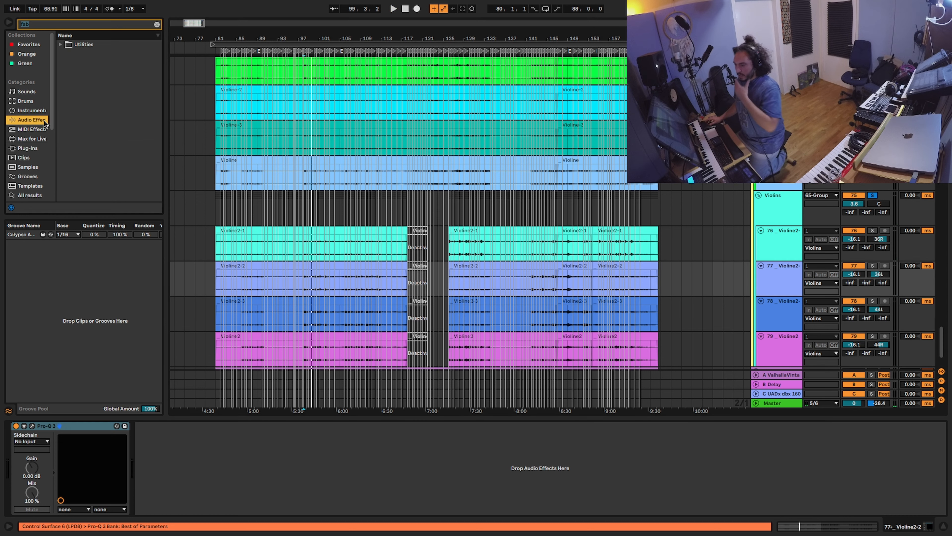
click(157, 25)
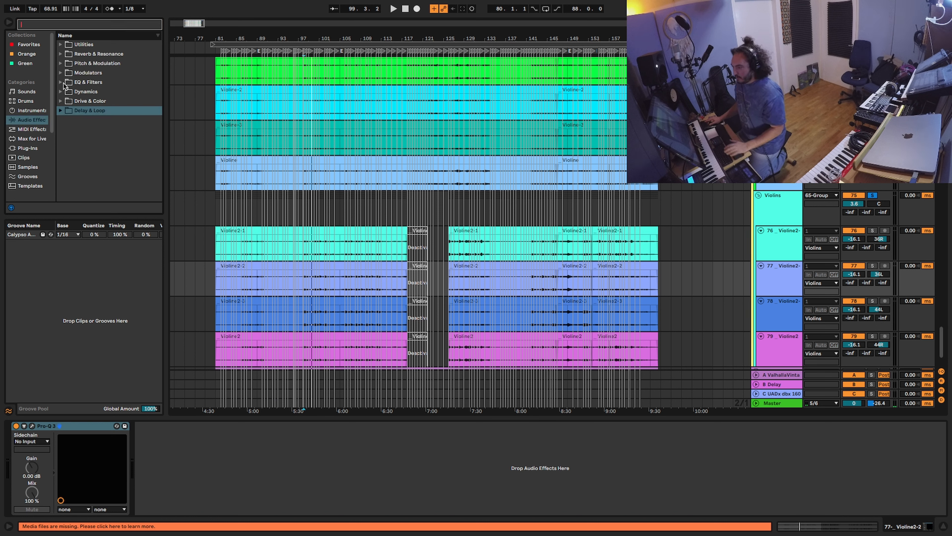
click(30, 148)
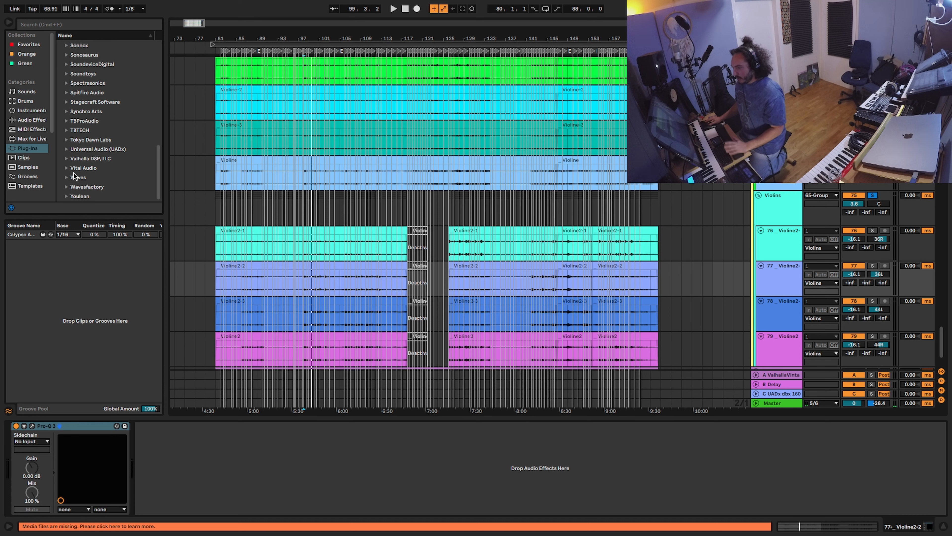
click(67, 74)
click(67, 73)
scroll(119, 106, up, 3)
click(100, 26)
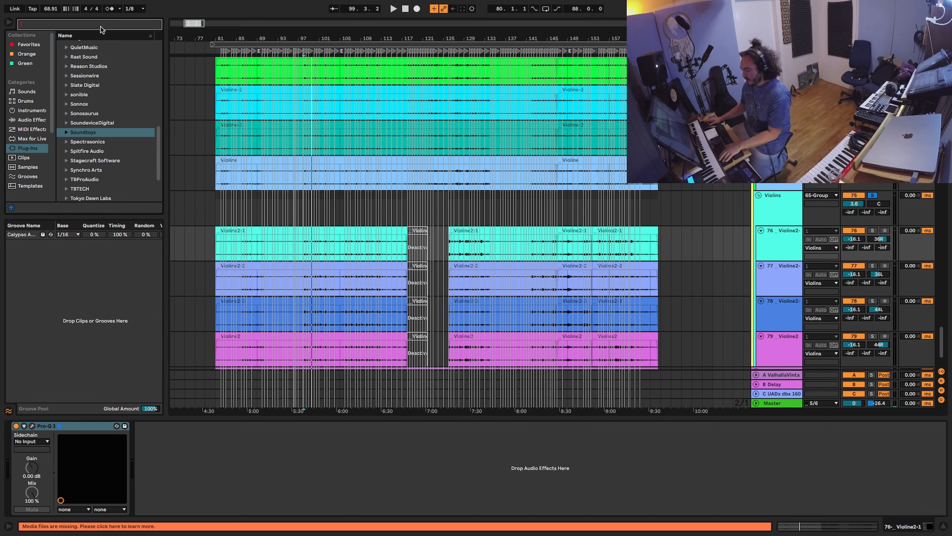
Step: Search 'UAD', expand the Universal Audio (UADx) folder and add the LA-2A to Violine2-1
text(UAD)
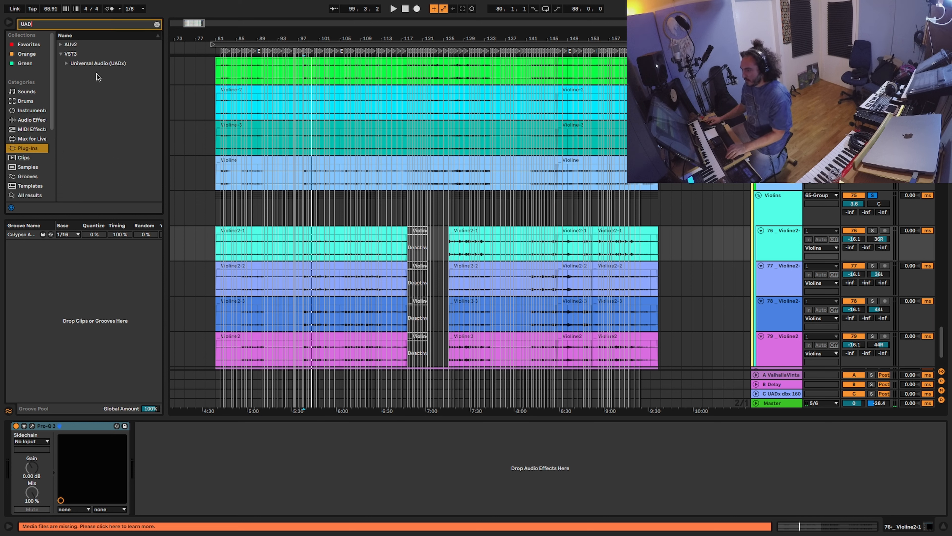
click(66, 64)
scroll(130, 139, down, 1)
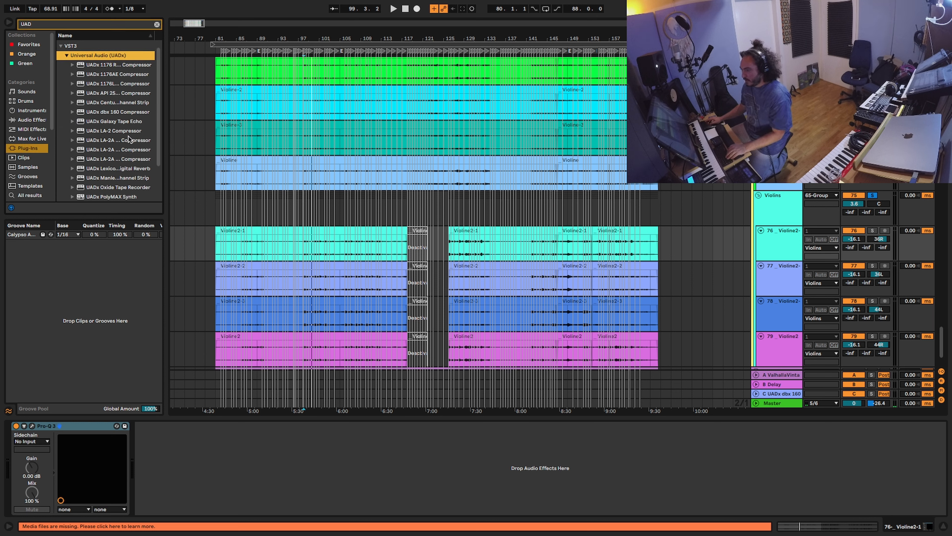
drag(128, 140, 762, 278)
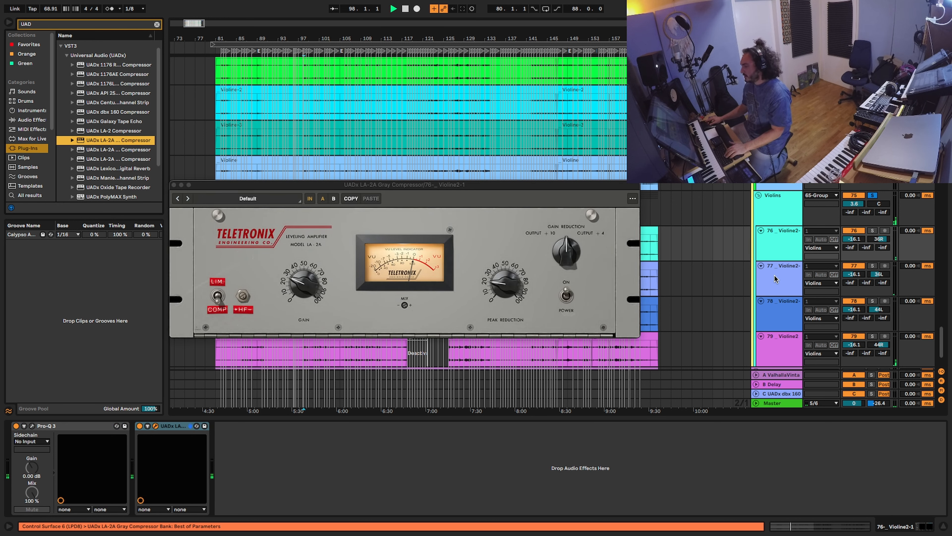
Step: Load the UADx 1176LN and Pultec EQP-1A onto Violine2-2, then pick the Pultec HLF-3C
click(784, 284)
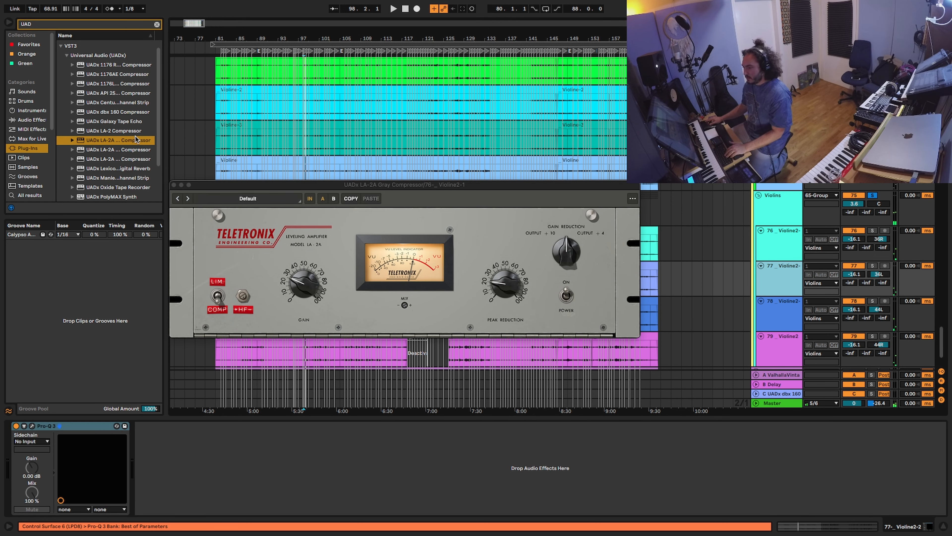
scroll(131, 150, down, 1)
click(128, 78)
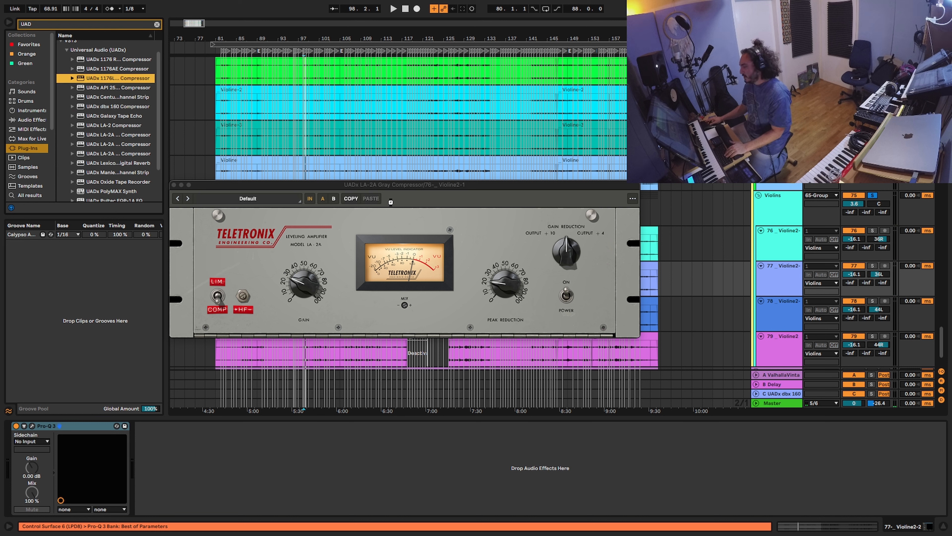
key(space)
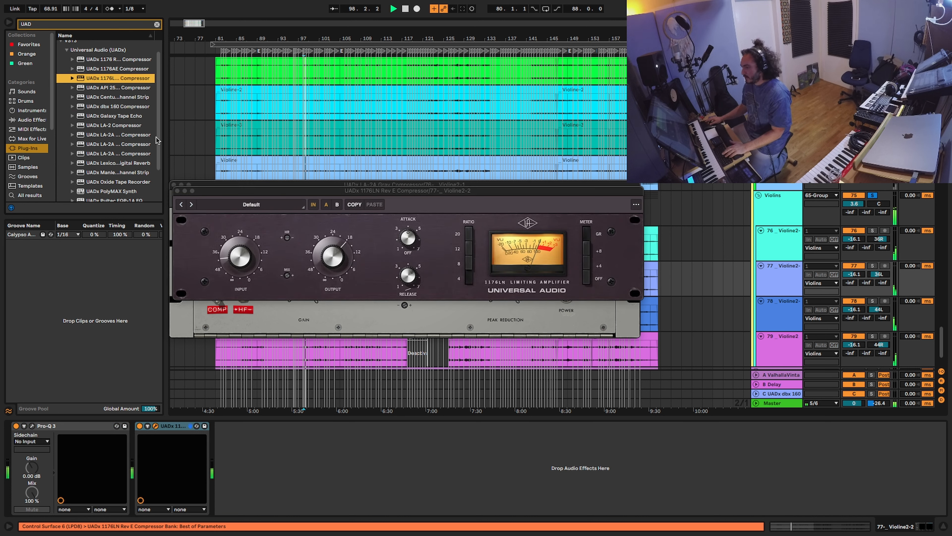
scroll(156, 141, down, 4)
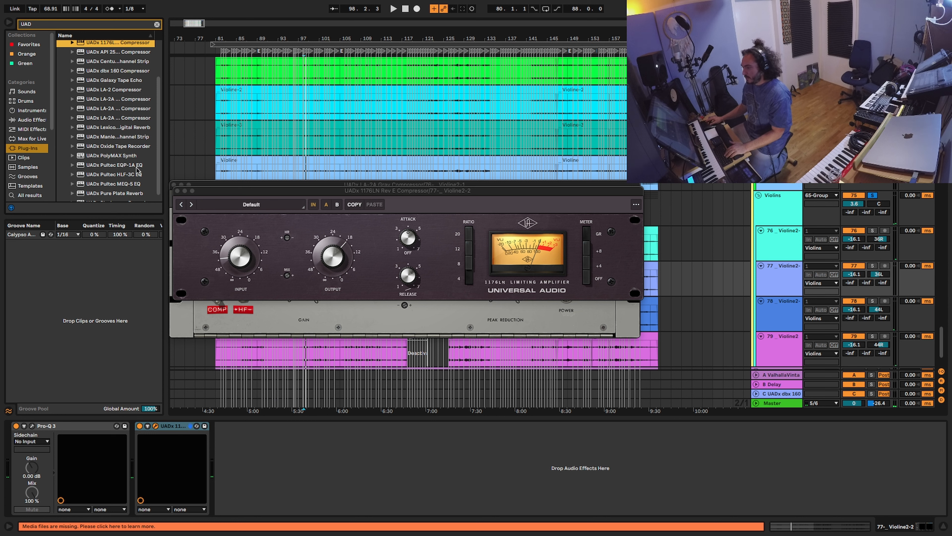
double_click(136, 167)
click(134, 174)
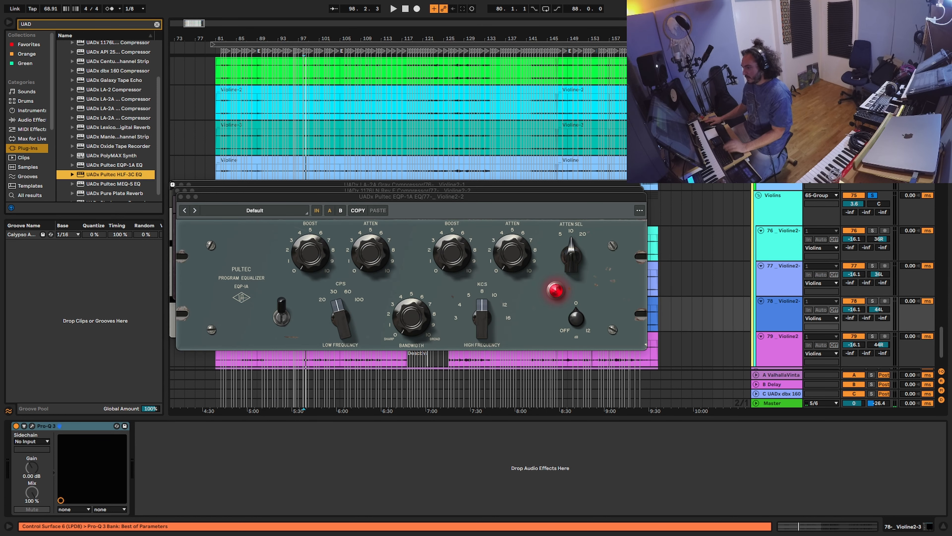
Step: Load the Pultec MEQ-5 onto Violine2, close all stacked UADx windows and select track 79
click(778, 356)
double_click(150, 184)
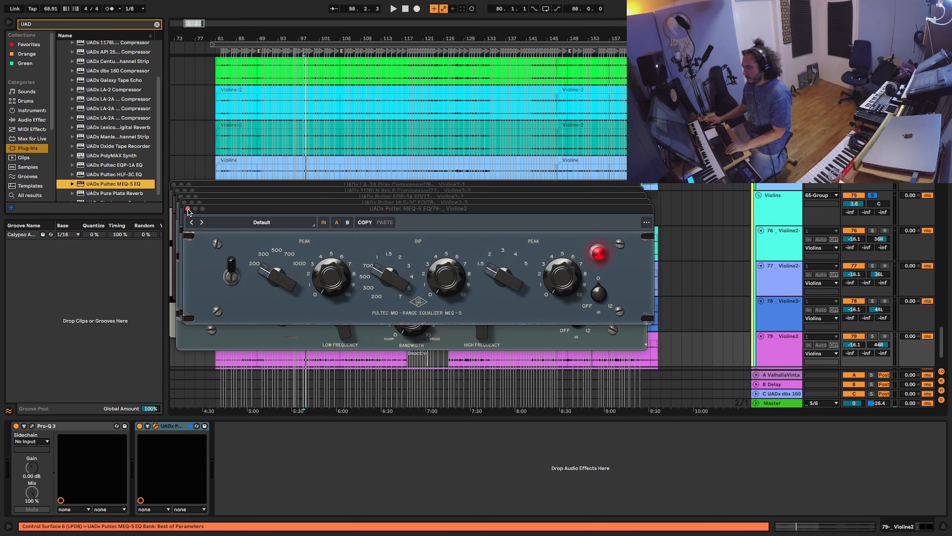
click(188, 208)
click(187, 204)
click(181, 196)
click(177, 190)
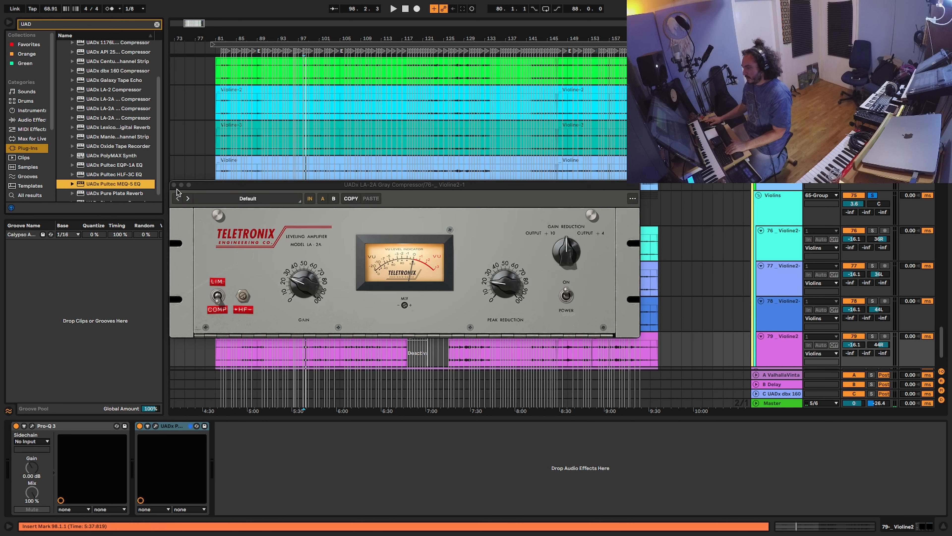
click(175, 184)
click(788, 349)
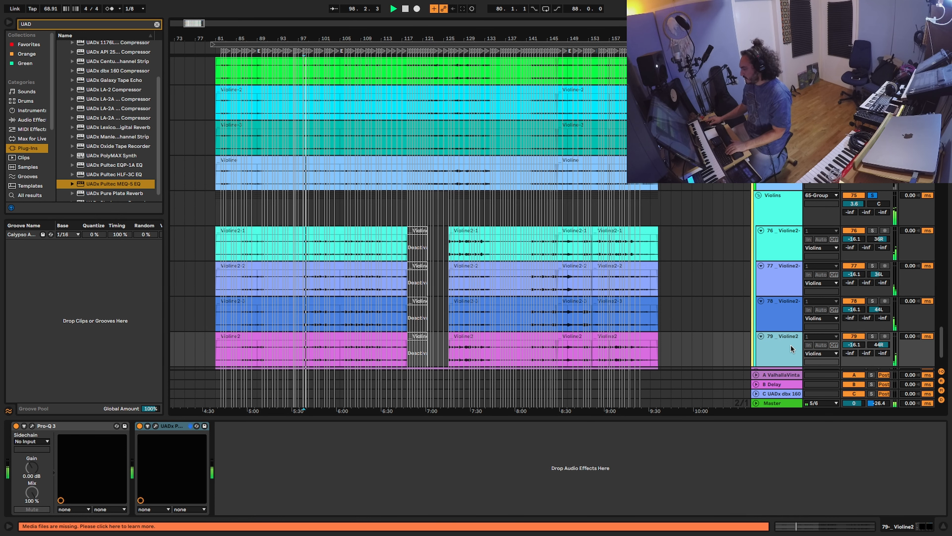
scroll(781, 330, down, 1)
Step: Review the devices on tracks 78–76, then insert a new return track after B Delay
scroll(776, 331, down, 1)
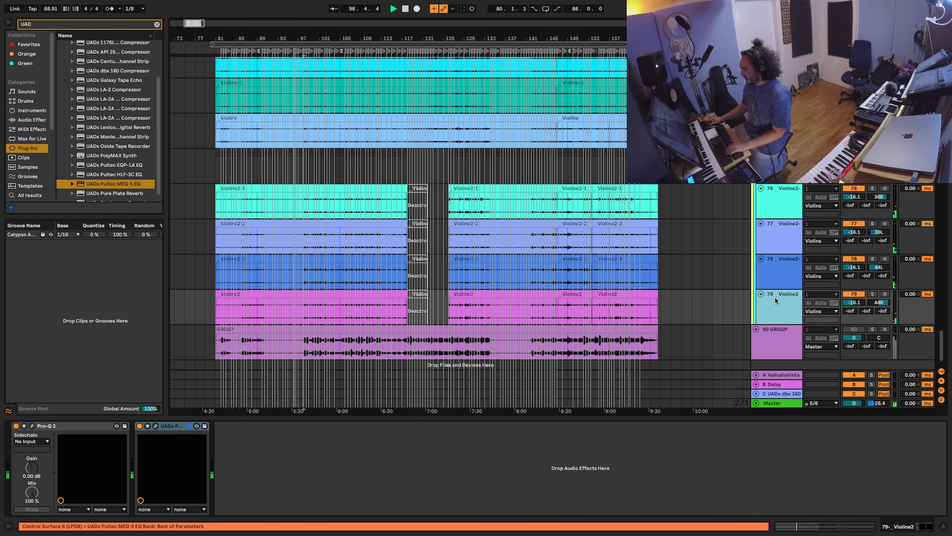
click(775, 281)
click(777, 250)
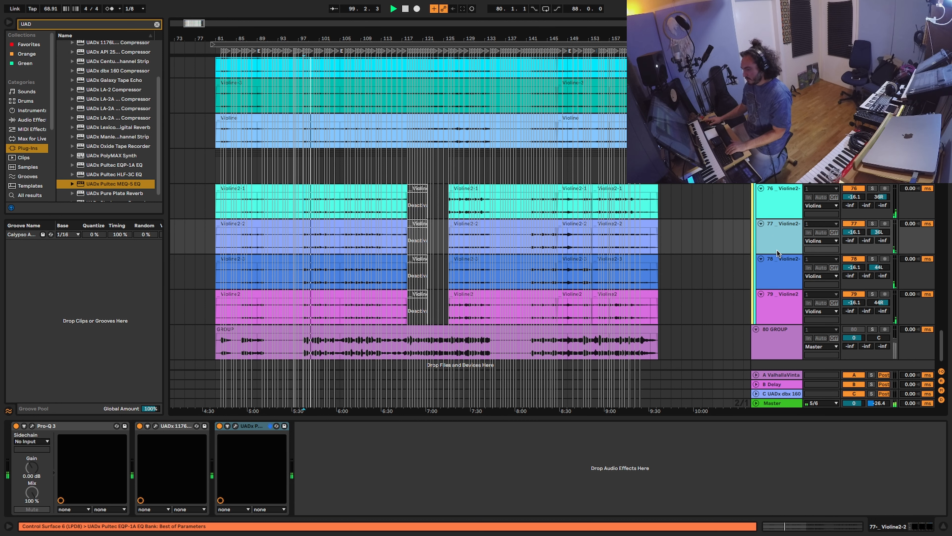
click(773, 217)
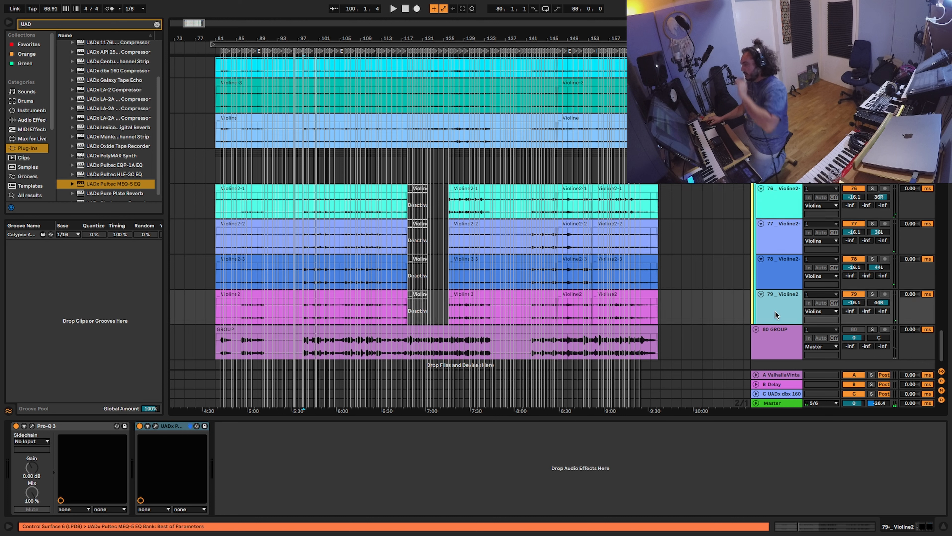
right_click(785, 384)
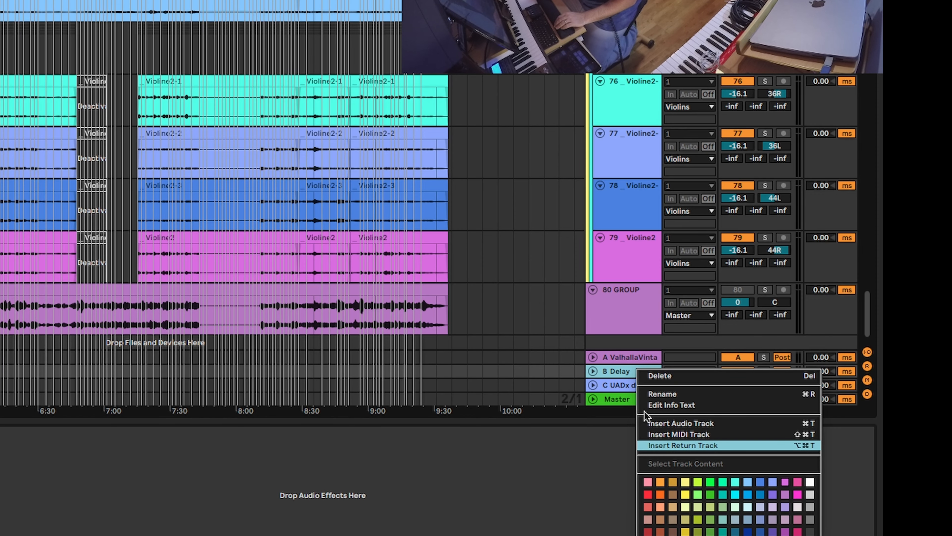
click(695, 445)
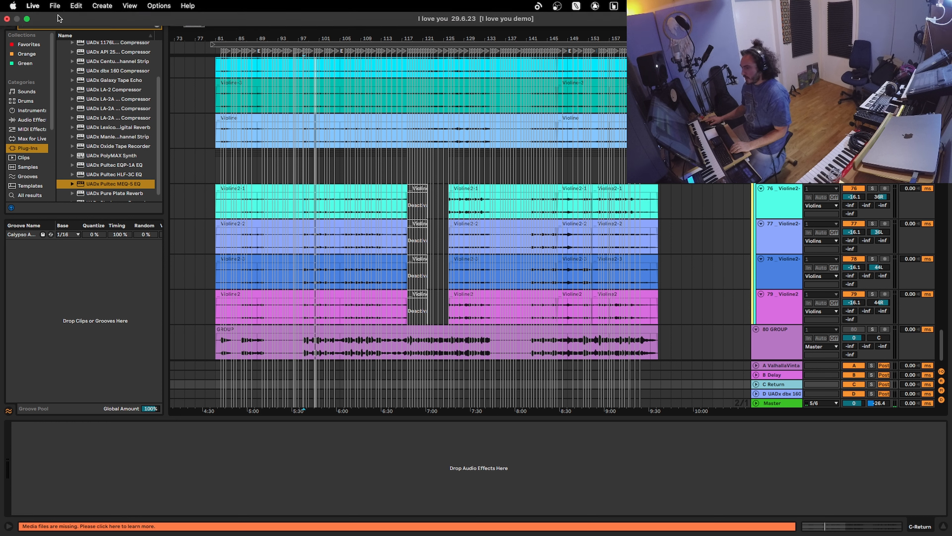
Step: Search 'DELA' in the browser and open the Audio Effects Delay & Loop folder
click(77, 24)
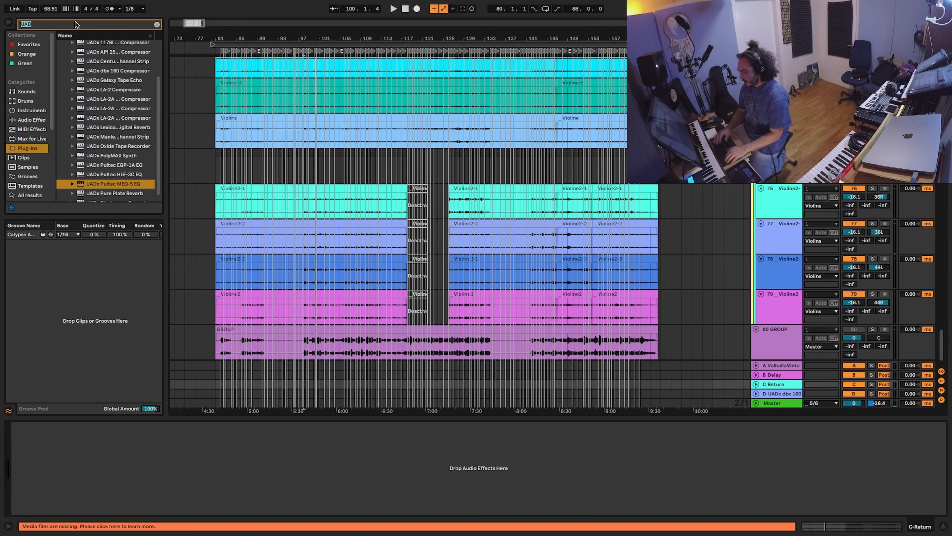
text(DELA)
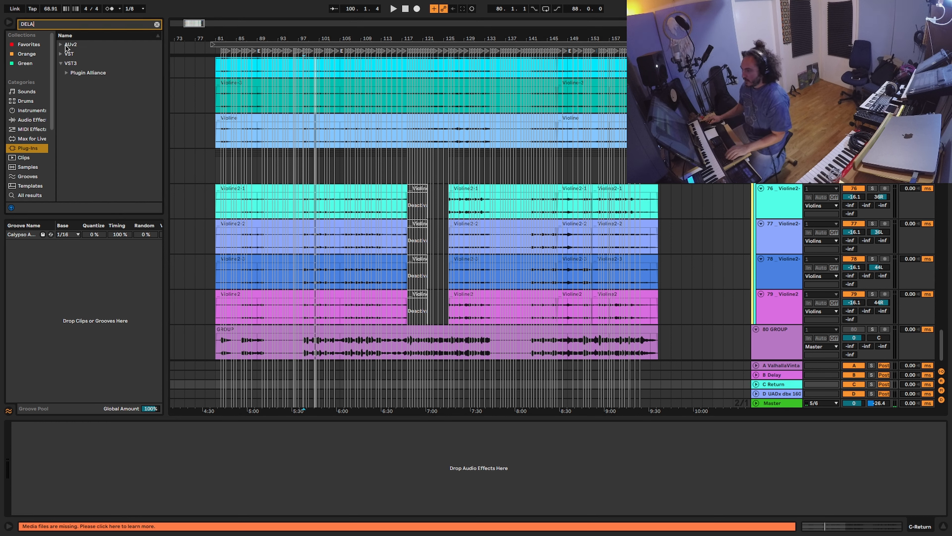
click(30, 120)
click(78, 62)
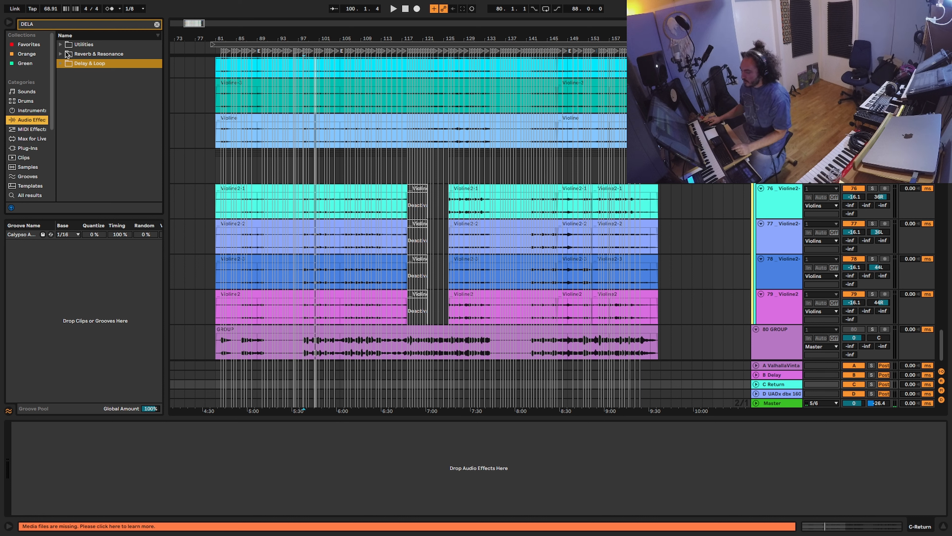
click(62, 63)
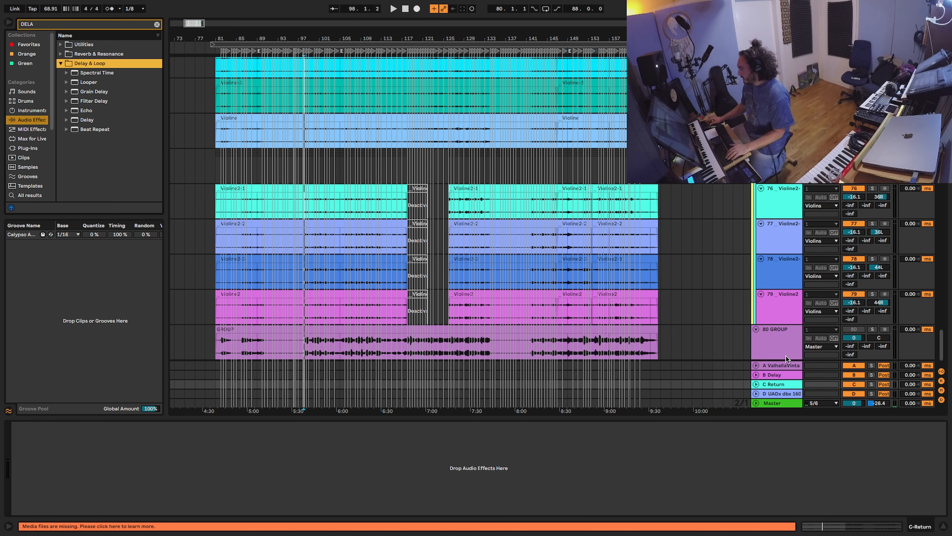
Step: Load the Delay effect onto return track C
click(778, 379)
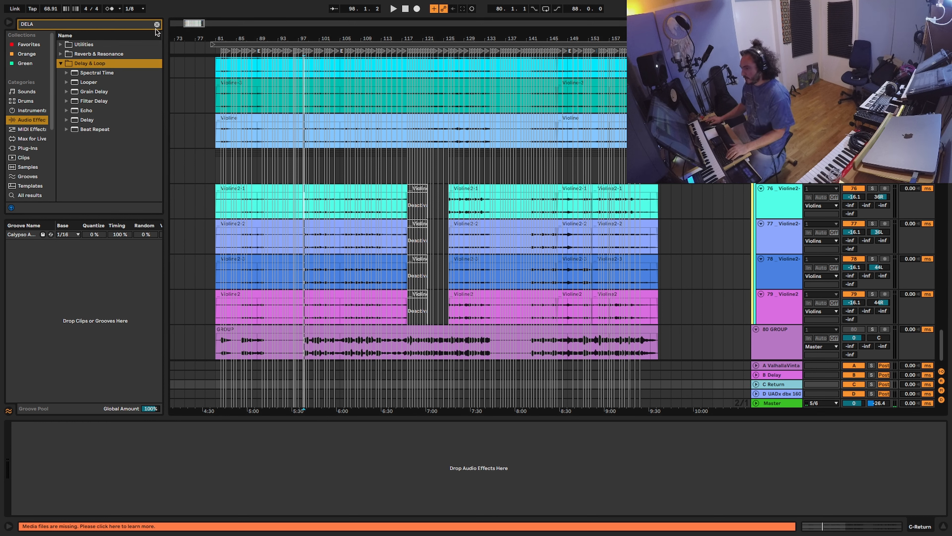
click(92, 93)
click(66, 120)
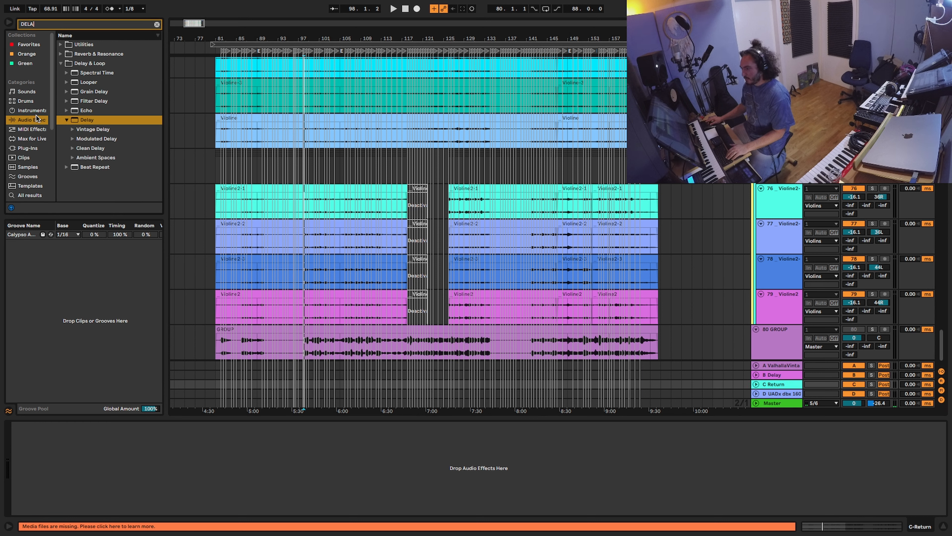
double_click(113, 121)
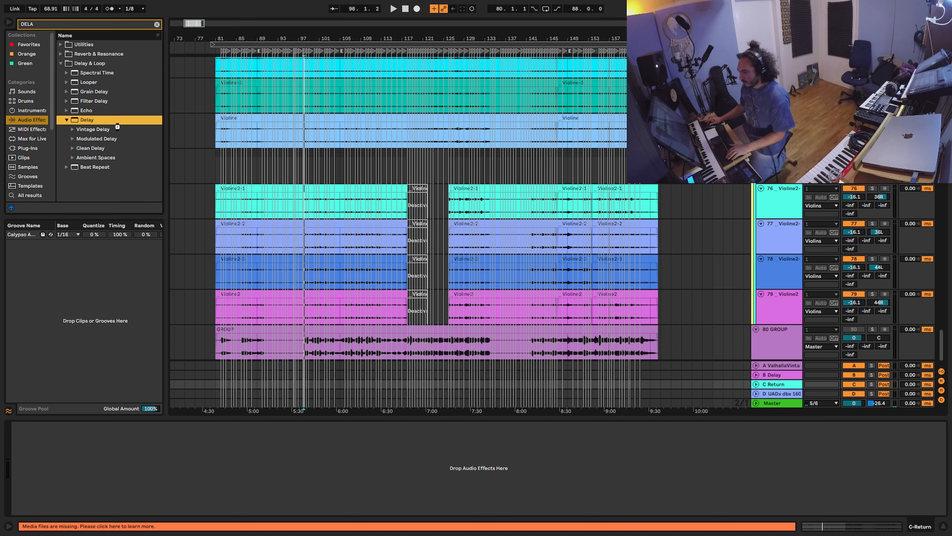
Step: Unlink the Delay times at 1 ms, set feedback to 0 %, filter to 1.27 kHz width 8.44, and mode to Jump
drag(27, 459, 27, 531)
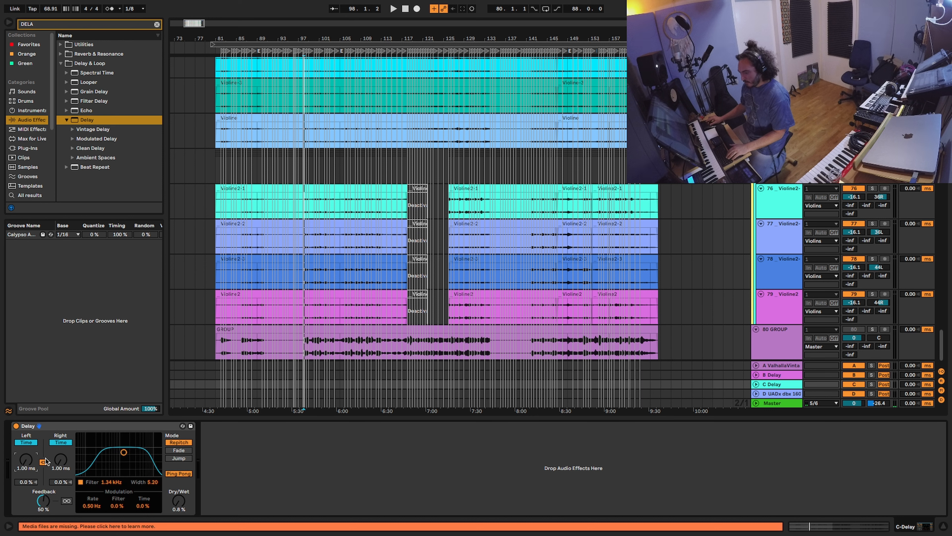
click(44, 462)
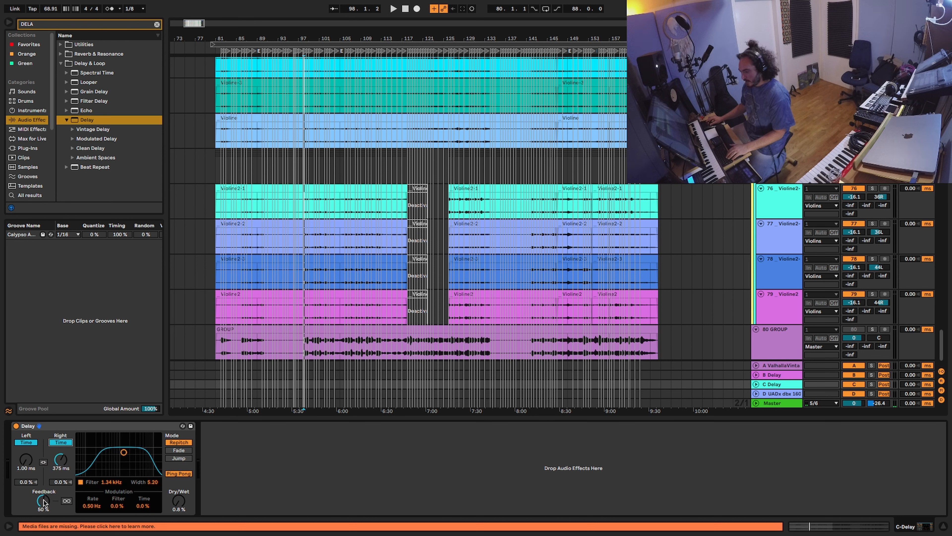
drag(44, 503, 43, 534)
drag(125, 453, 123, 435)
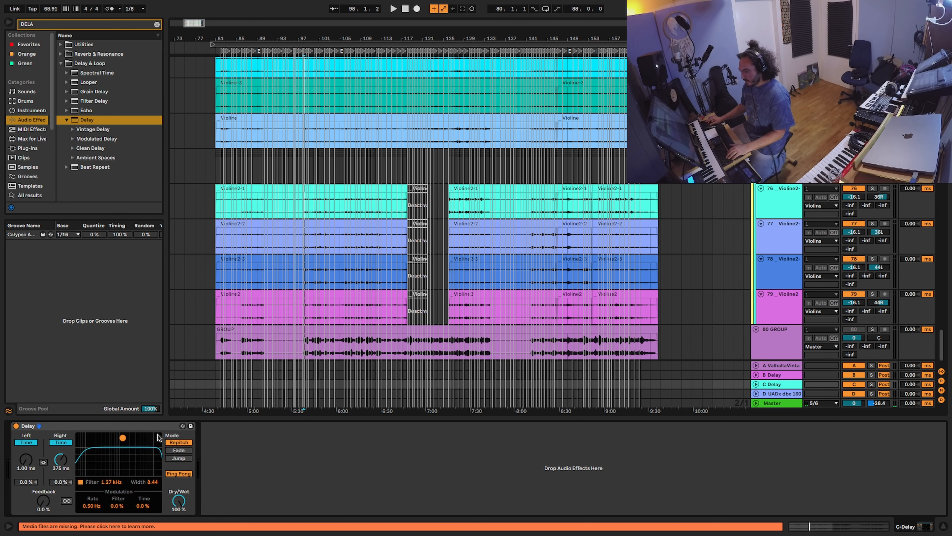
click(179, 458)
Step: Shorten the Delay's right time to 18.0 ms
drag(60, 468, 63, 483)
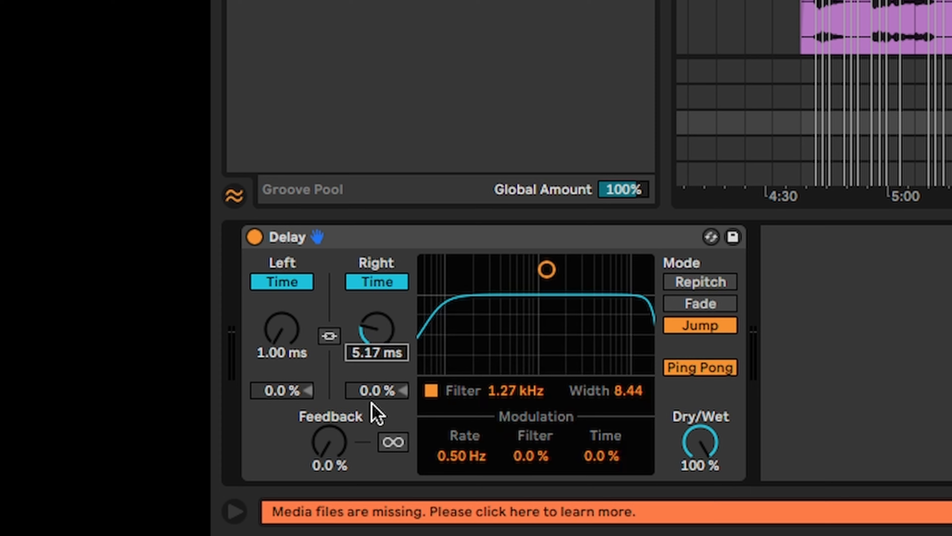
mouse_move(379, 384)
mouse_down()
mouse_move(374, 378)
mouse_move(365, 411)
mouse_move(363, 382)
mouse_up()
mouse_move(386, 344)
mouse_down()
mouse_move(379, 325)
mouse_move(378, 333)
mouse_up()
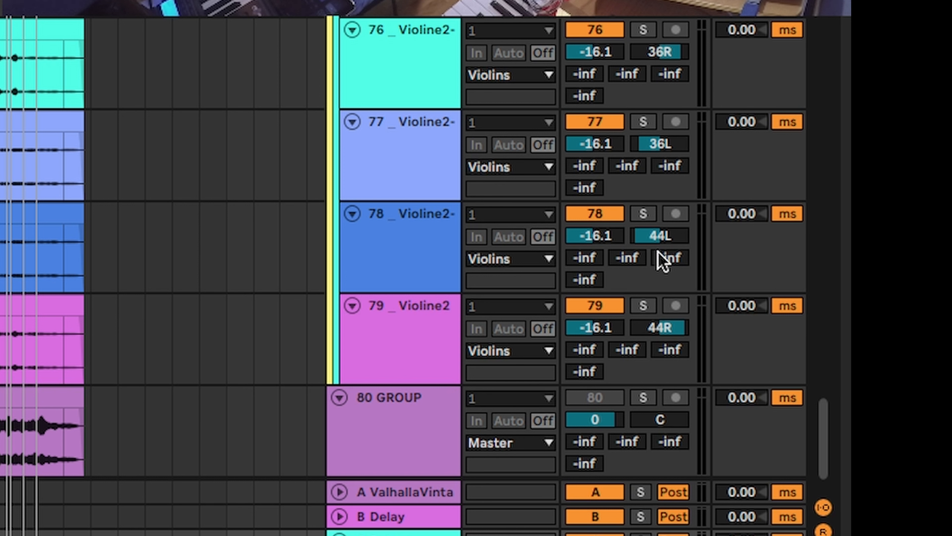
Step: Raise Send C on Violine2 tracks 78, 79 and 77, then toggle the Delay return to compare
drag(676, 263, 696, 180)
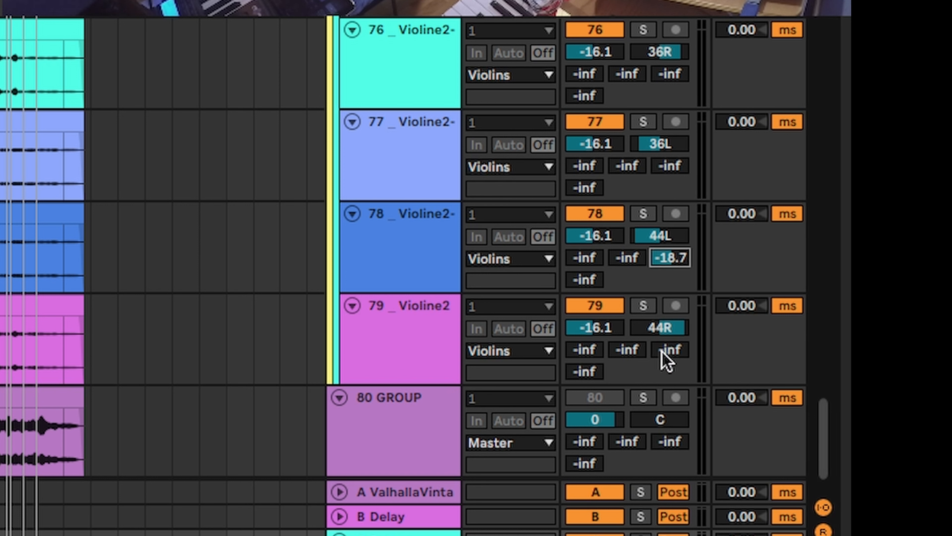
drag(671, 356, 706, 231)
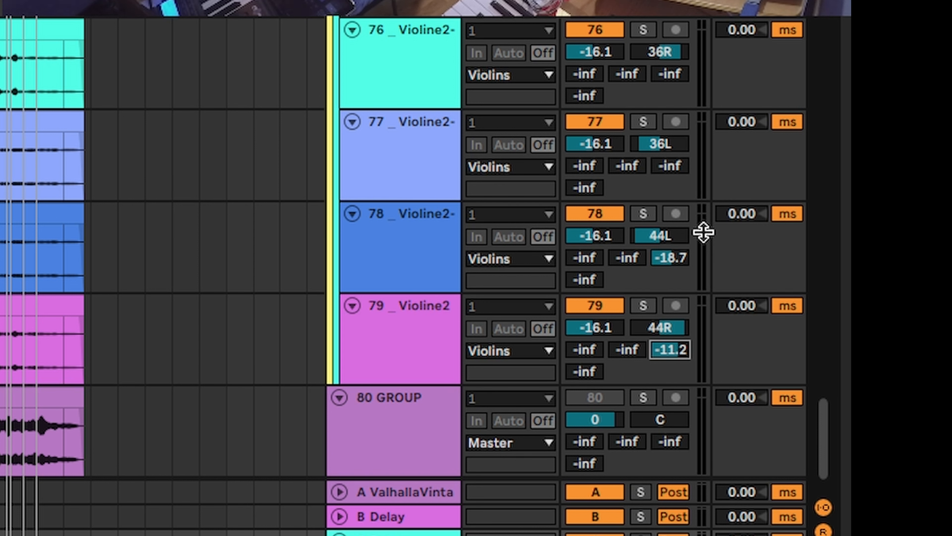
drag(679, 167, 681, 27)
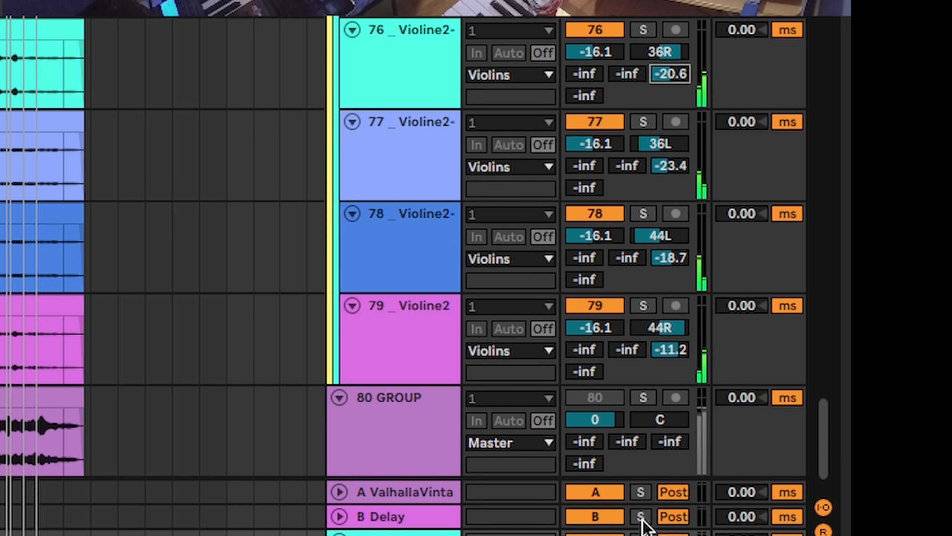
click(595, 535)
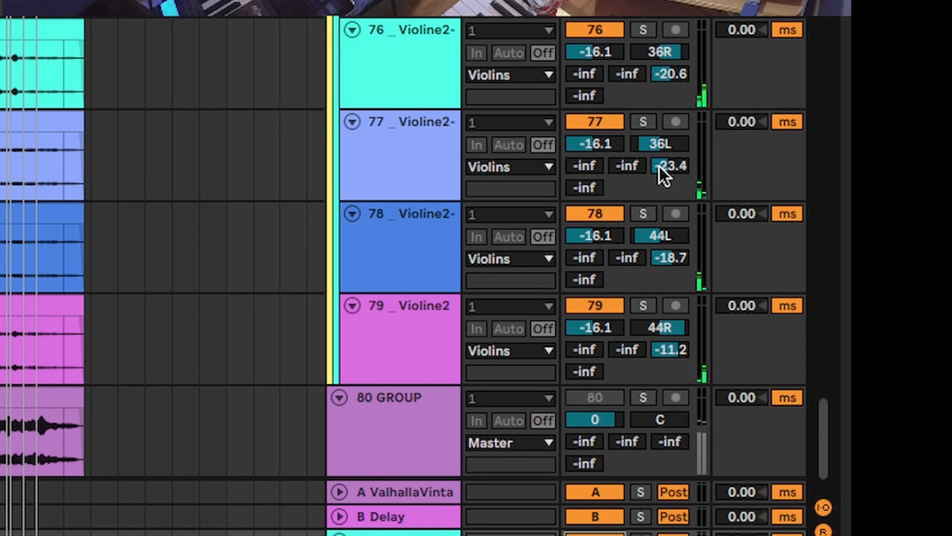
Step: Refine the delay sends, bringing track 77 to -22.0 dB and track 78 to -13.7 dB
mouse_move(661, 171)
mouse_down()
mouse_move(686, 85)
mouse_move(657, 143)
mouse_move(663, 170)
mouse_up()
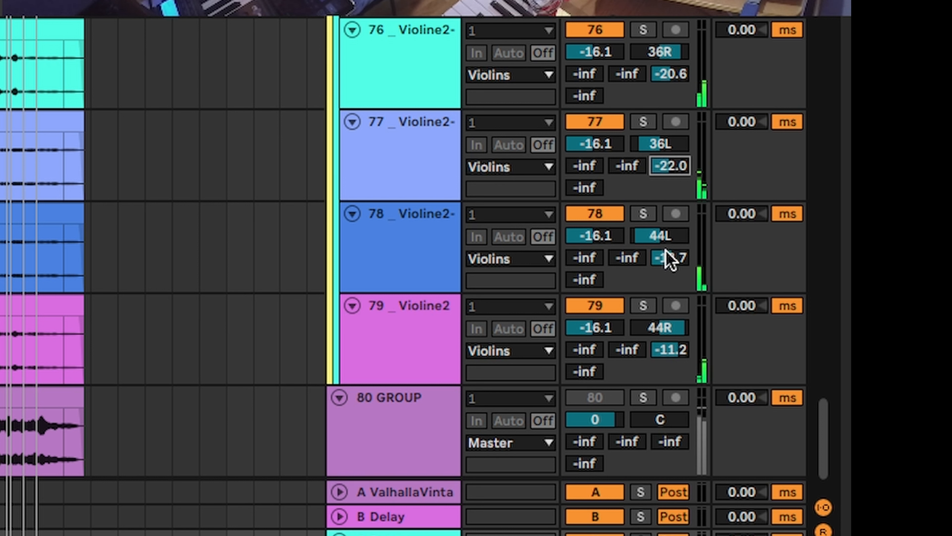
mouse_move(668, 258)
mouse_down()
mouse_move(686, 191)
mouse_move(669, 251)
mouse_up()
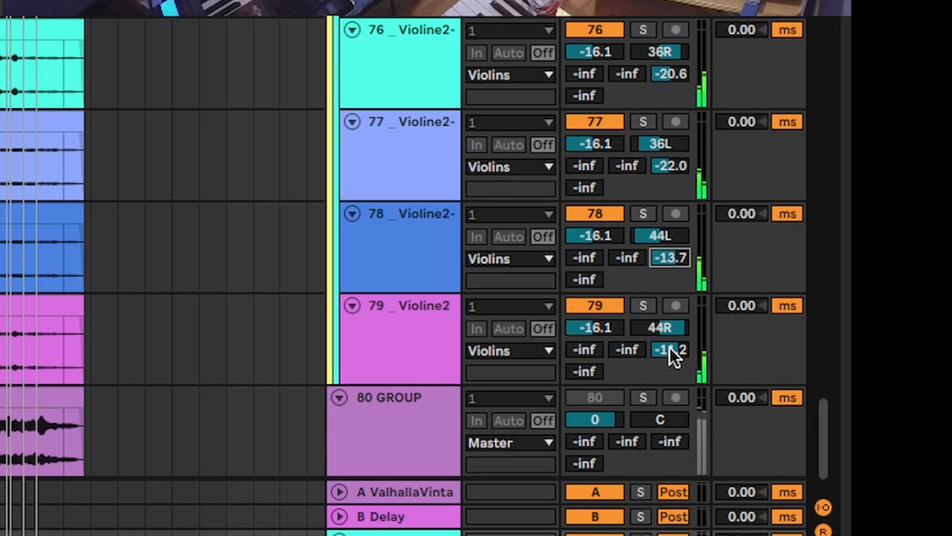
drag(673, 349, 751, 263)
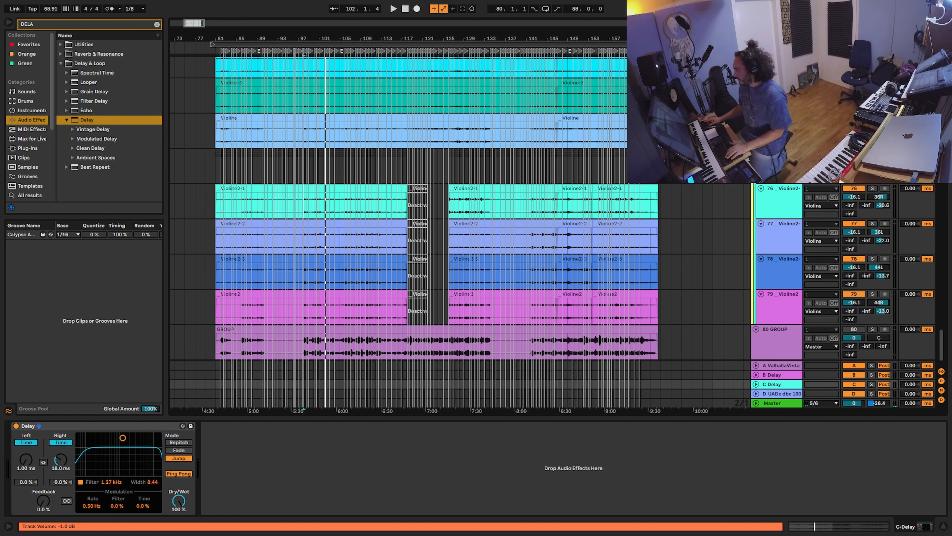
Step: Play the arrangement from around bar 98 to hear the strings through the C Delay return
key(space)
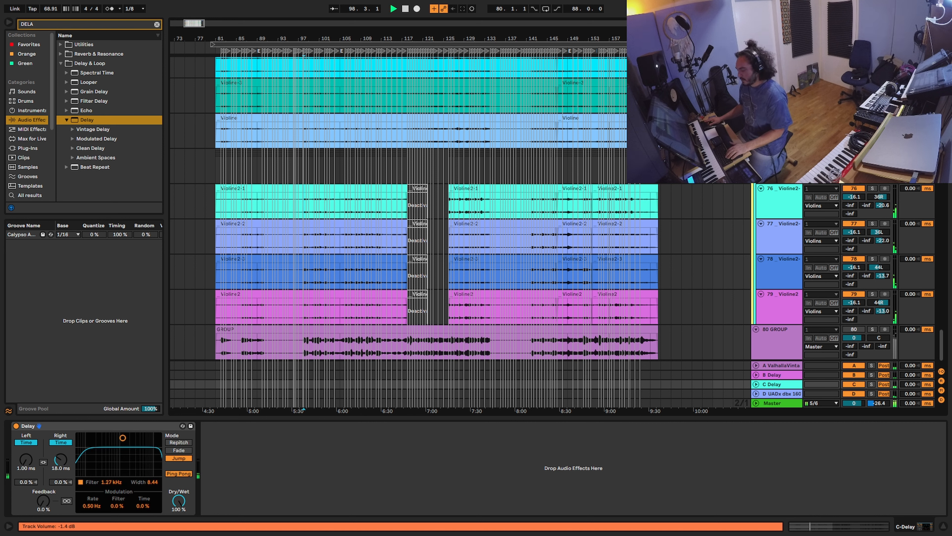